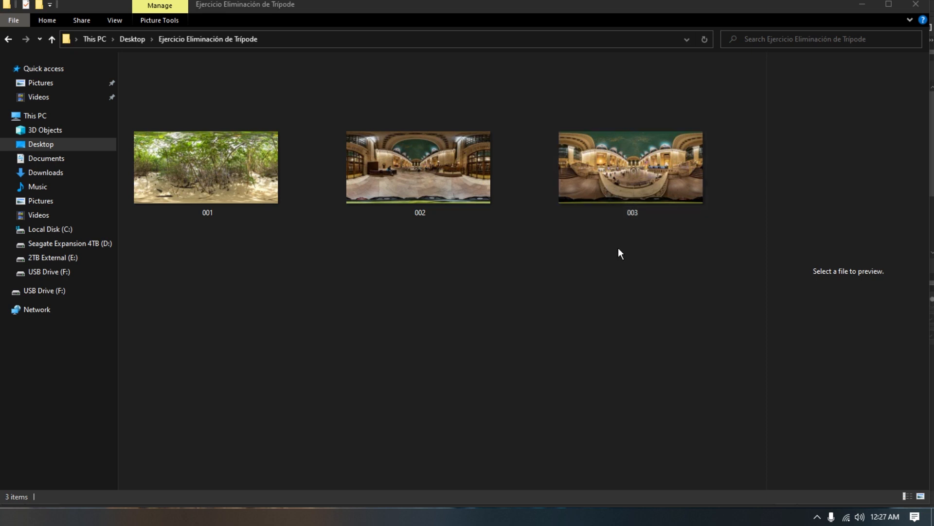
# Step: Check the file details of image 003 in the exercise folder and close the folder window
pyautogui.click(594, 265)
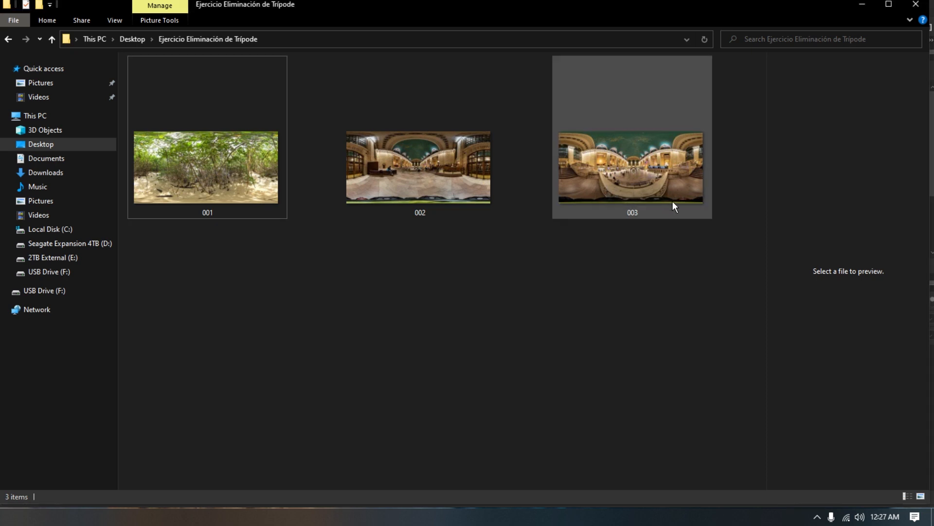
pyautogui.moveTo(670, 200)
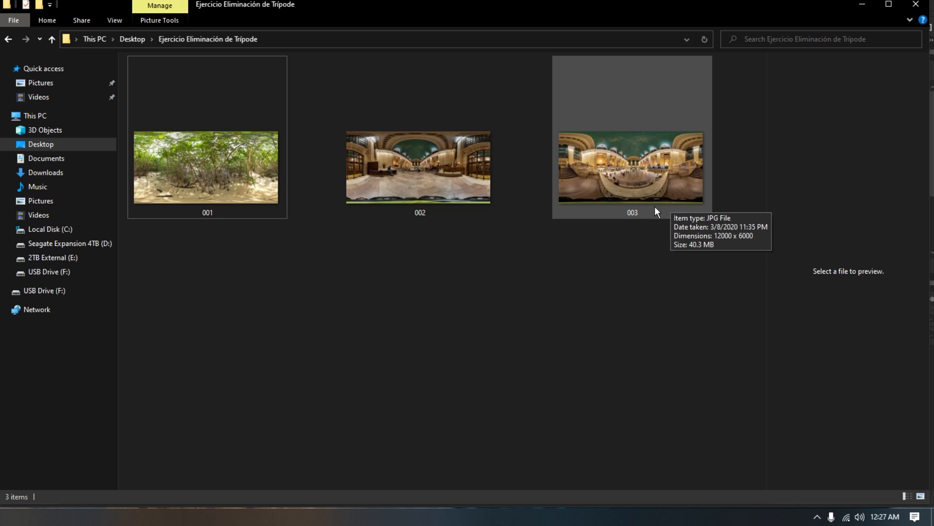
pyautogui.click(912, 12)
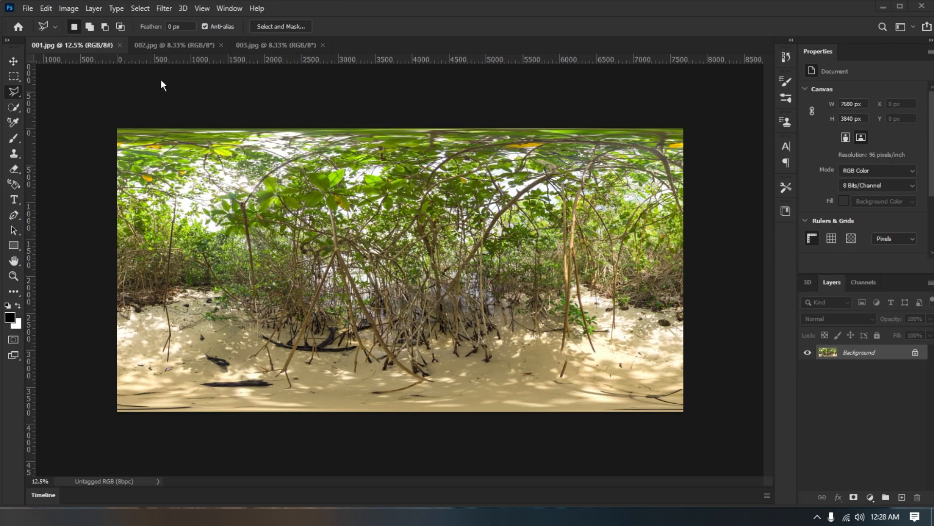
# Step: Fit 001.jpg to the window and create a new spherical panorama layer from its Background layer
pyautogui.press('ctrl+KP_0')
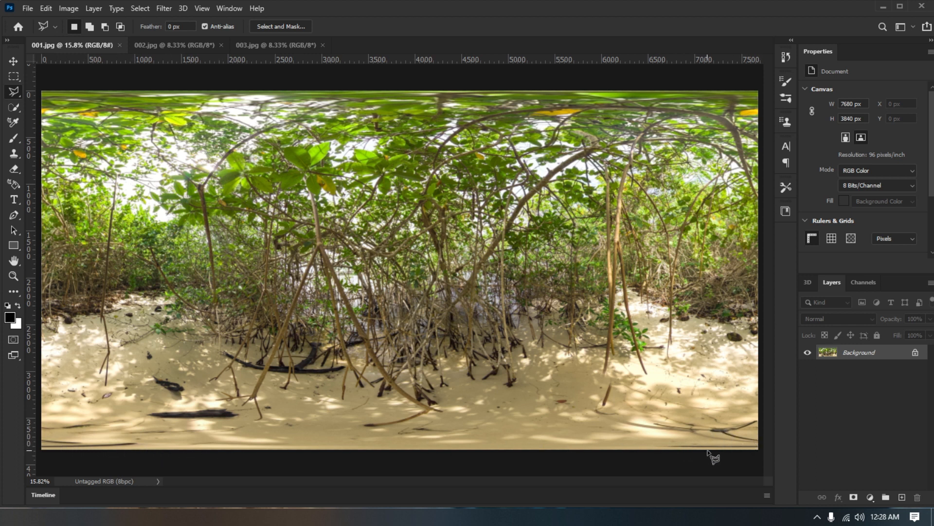
pyautogui.click(183, 8)
pyautogui.moveTo(197, 51)
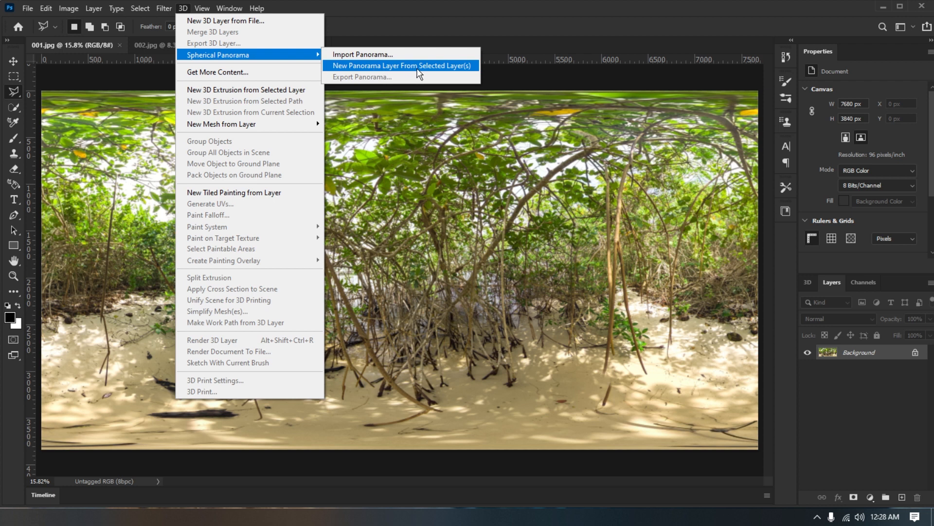
pyautogui.click(417, 68)
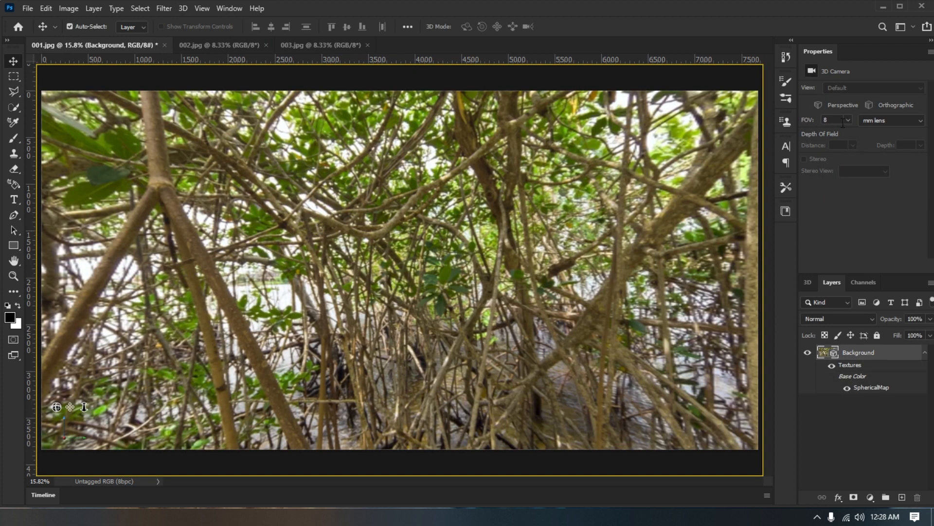
# Step: Aim the panorama camera down at the tripod on the sand and set its FOV to a 23 mm lens
pyautogui.click(849, 120)
pyautogui.moveTo(848, 135); pyautogui.dragTo(845, 136)
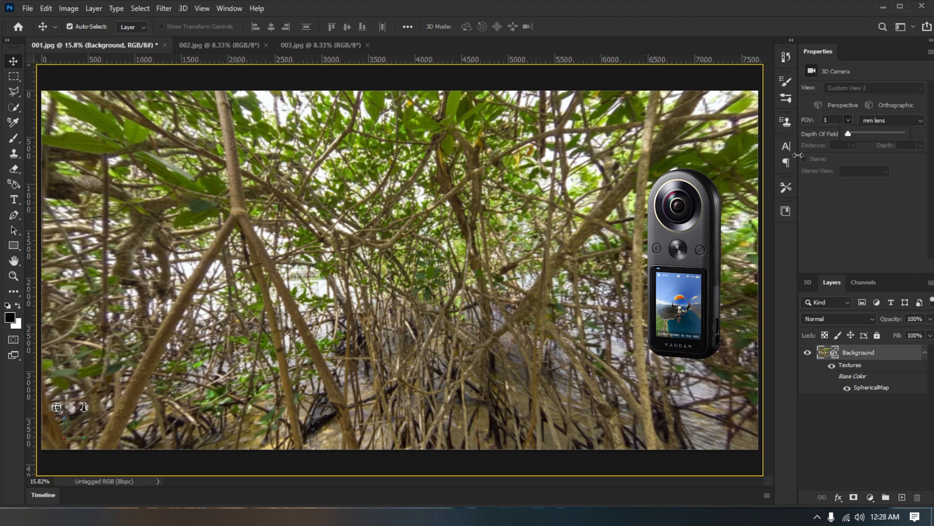
pyautogui.moveTo(403, 182); pyautogui.dragTo(423, 327)
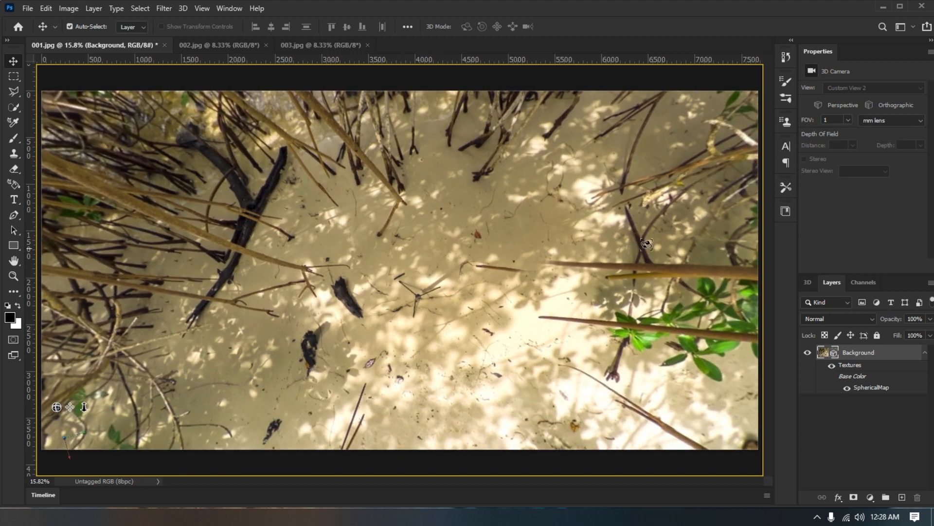
pyautogui.click(847, 120)
pyautogui.moveTo(840, 132); pyautogui.dragTo(850, 137)
pyautogui.moveTo(465, 291); pyautogui.dragTo(489, 324)
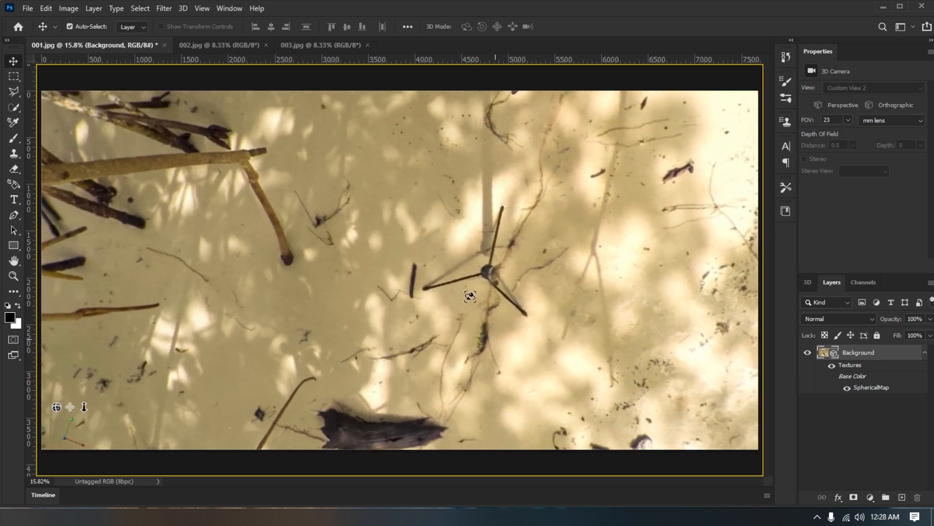
pyautogui.moveTo(525, 183); pyautogui.dragTo(563, 78)
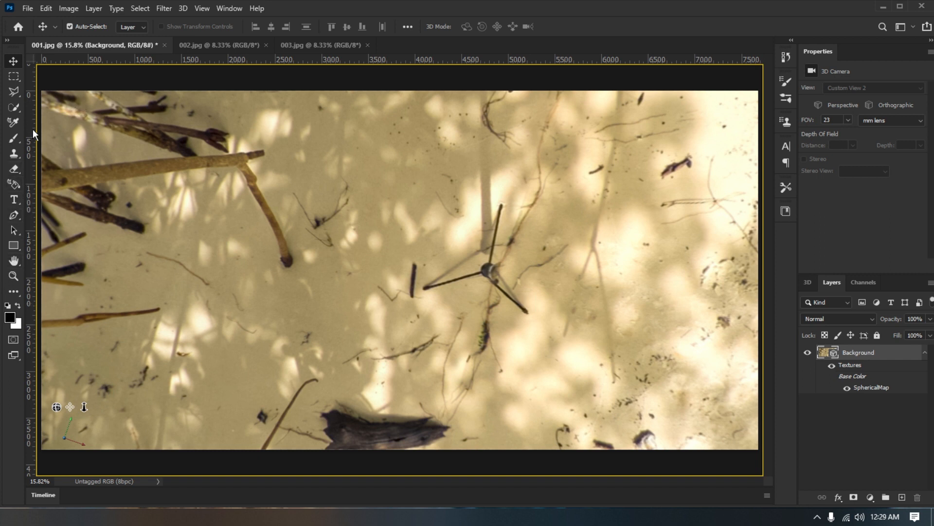
# Step: Outline the tripod and its three legs with a closed Polygonal Lasso selection
pyautogui.click(14, 93)
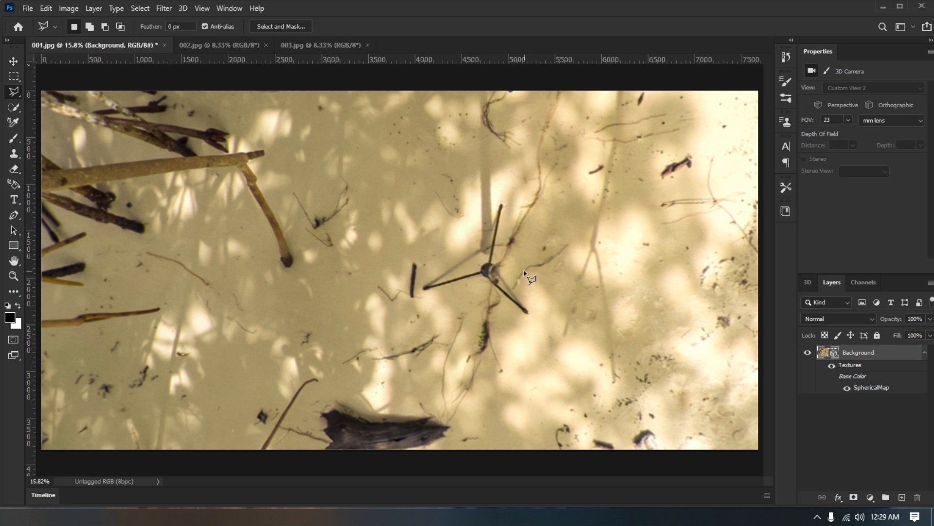
pyautogui.click(481, 255)
pyautogui.click(497, 197)
pyautogui.click(512, 201)
pyautogui.click(503, 259)
pyautogui.click(536, 323)
pyautogui.click(510, 322)
pyautogui.click(478, 286)
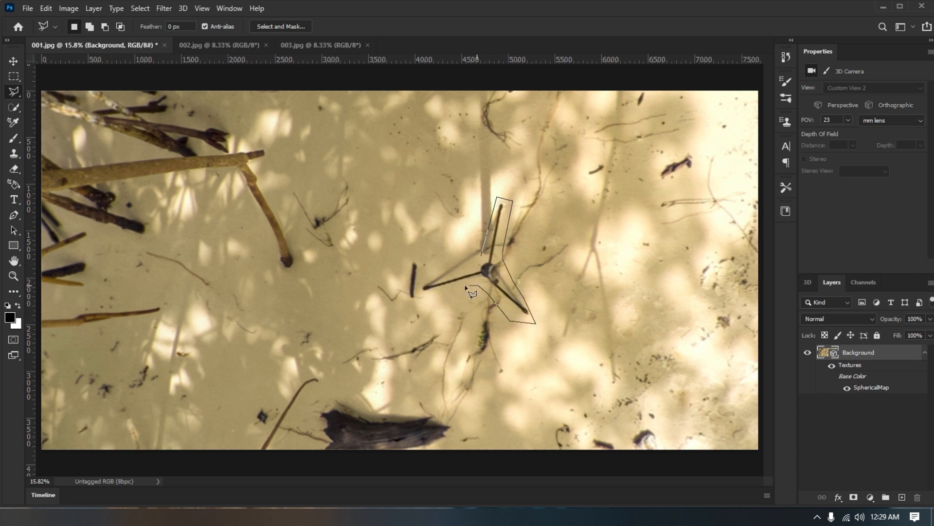
pyautogui.click(419, 298)
pyautogui.click(416, 280)
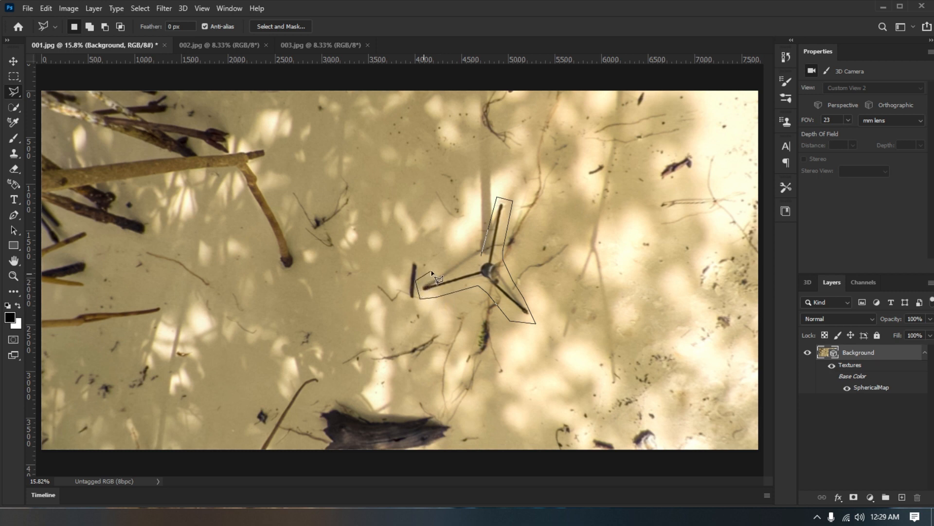
pyautogui.click(480, 258)
# Step: Fill the tripod selection with Content-Aware contents, using Normal mode at 100% opacity with Color Adaptation on
pyautogui.press('shift')
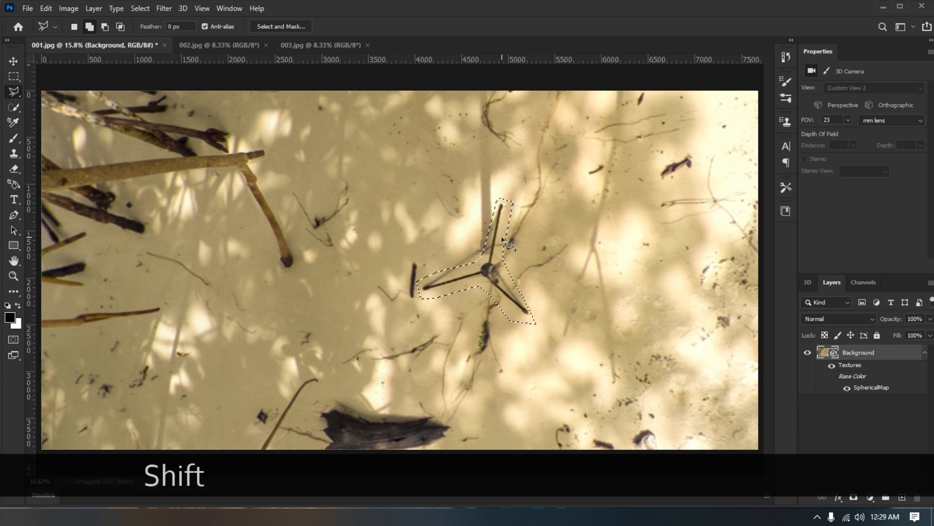
pyautogui.hotkey('shift', 'F5')
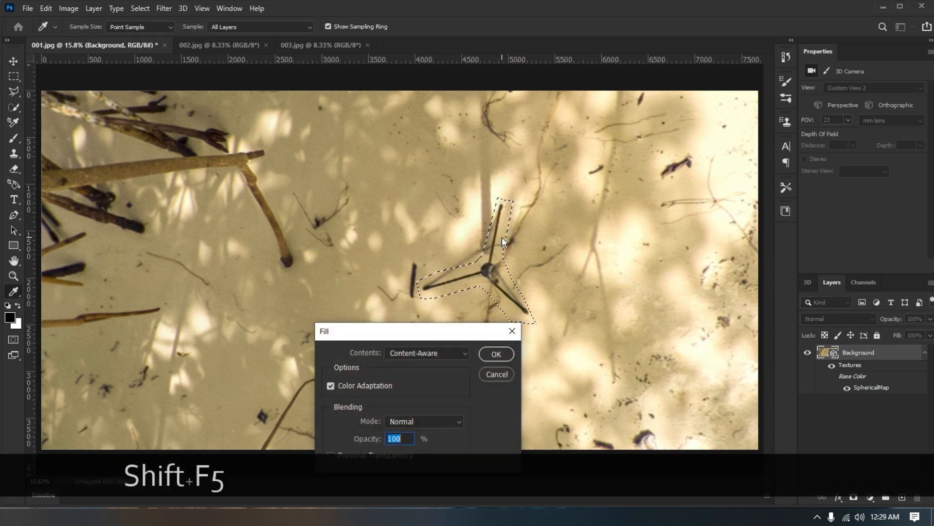
pyautogui.moveTo(429, 334); pyautogui.dragTo(324, 214)
pyautogui.click(319, 234)
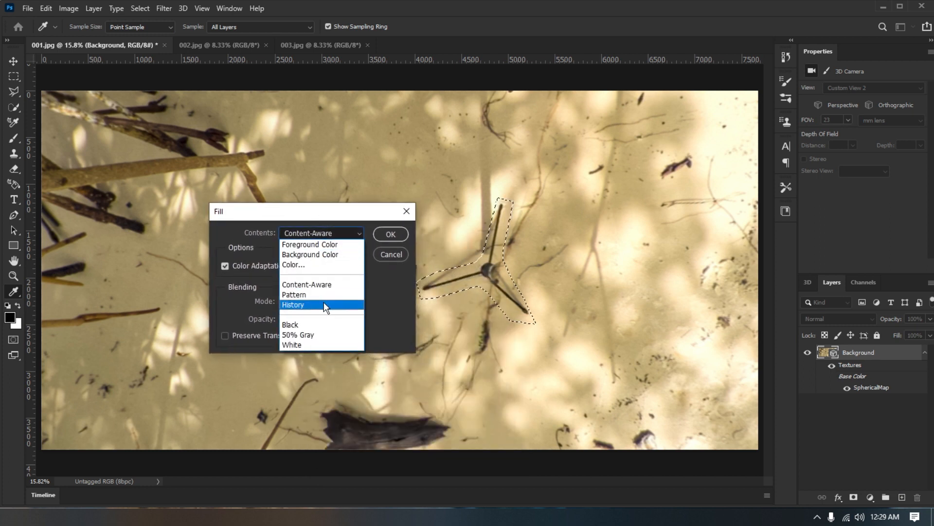
pyautogui.click(333, 291)
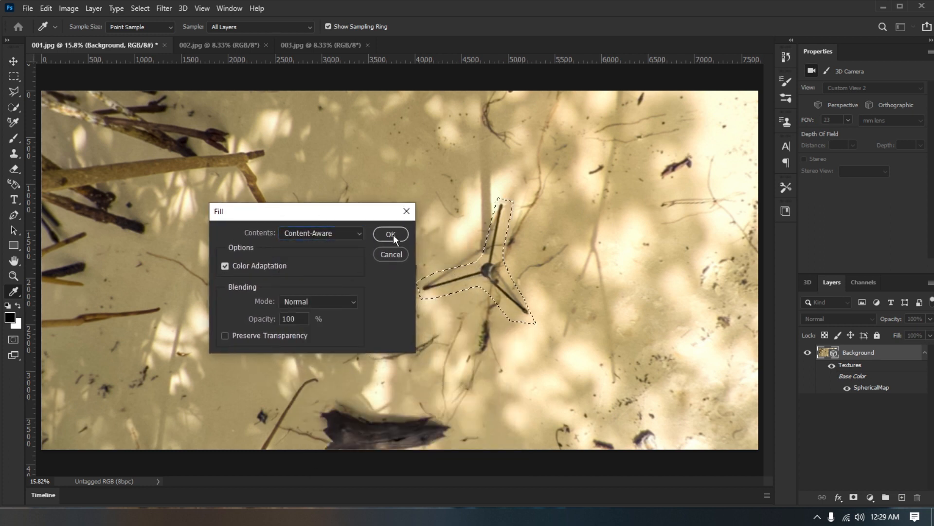
pyautogui.click(393, 235)
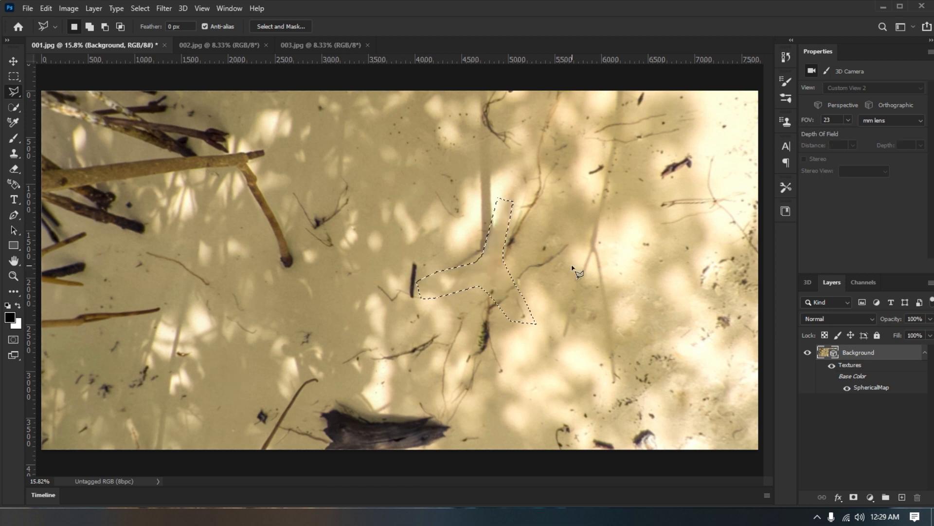
# Step: Replace the tripod selection with a rectangular marquee around the vertical tripod shadow and fill it with Content-Aware
pyautogui.click(15, 76)
pyautogui.click(455, 272)
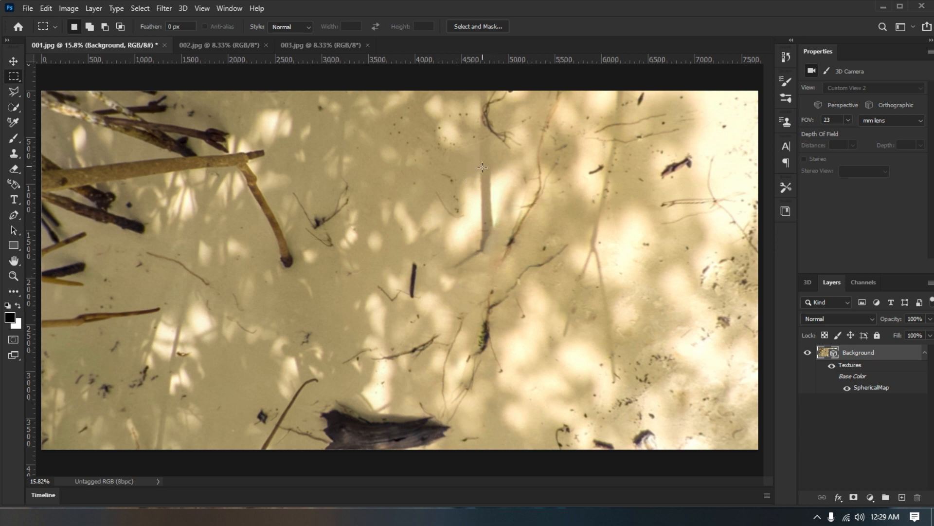
pyautogui.moveTo(476, 174); pyautogui.dragTo(500, 260)
pyautogui.hotkey('shift', 'F5')
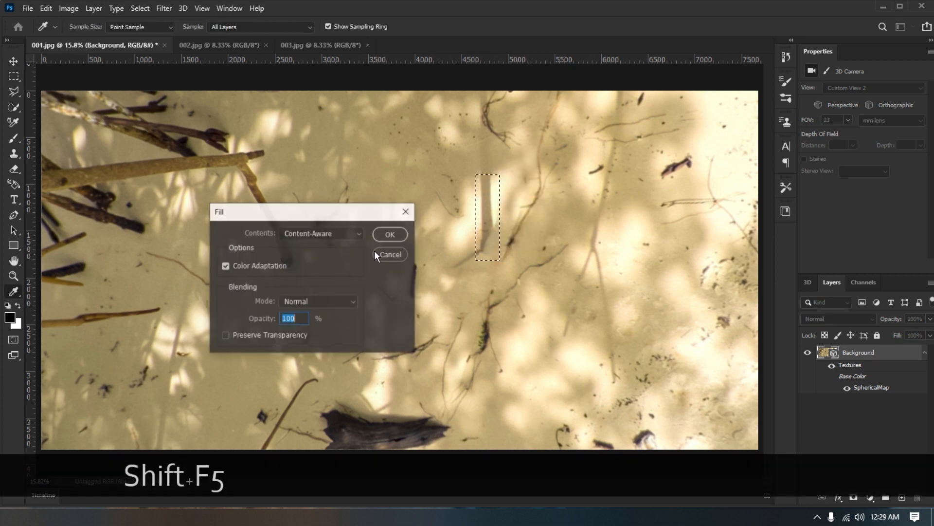
pyautogui.click(392, 234)
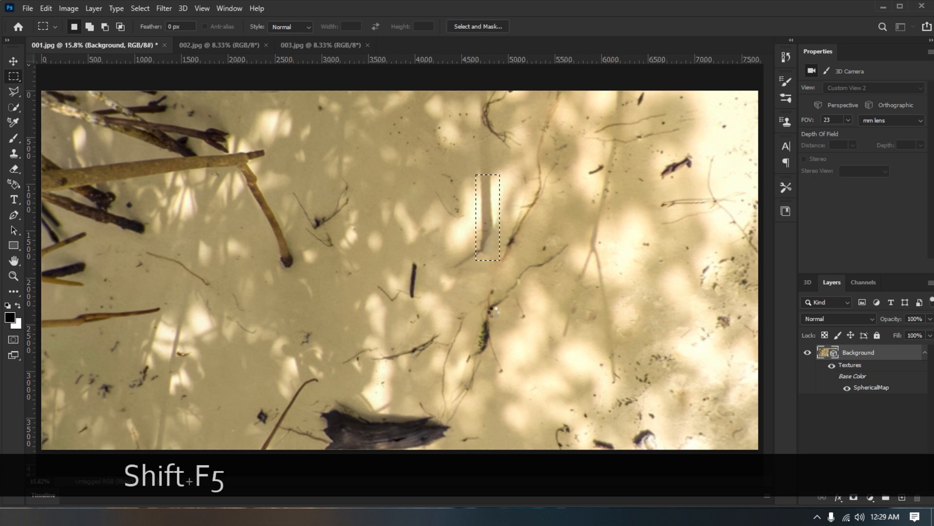
# Step: Remove the leftover diagonal shadow streak with the help of the Polygonal Lasso tool and clear the selection
pyautogui.click(36, 126)
pyautogui.click(13, 92)
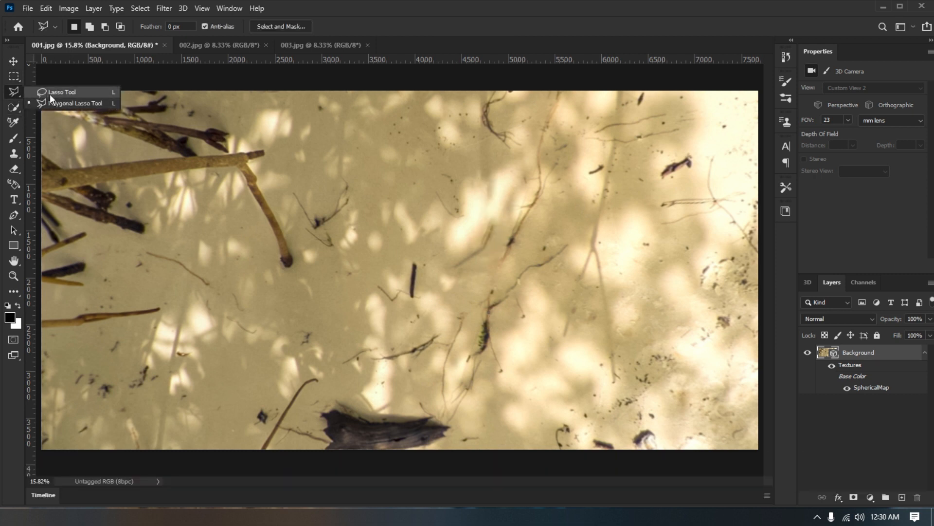
pyautogui.click(49, 100)
pyautogui.press('Escape')
pyautogui.hotkey('ctrl', 'd')
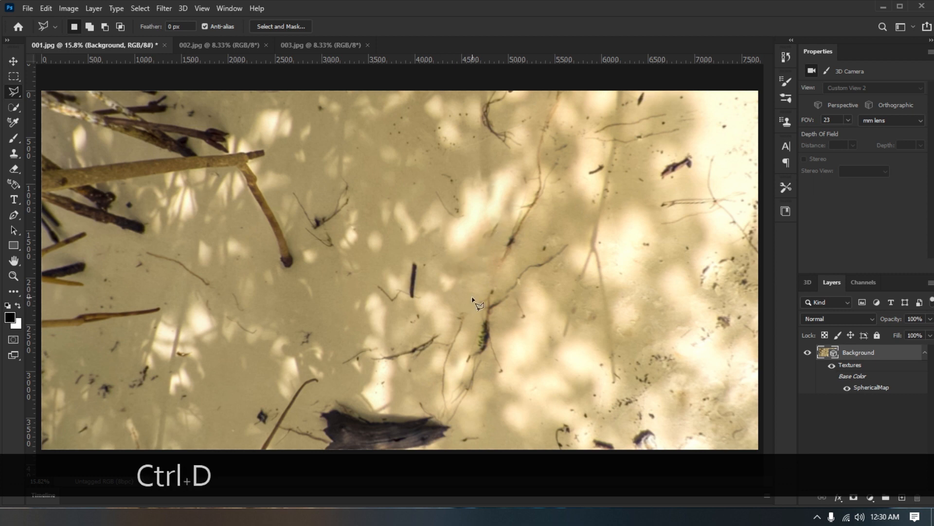
# Step: Widen the panorama camera's FOV to 1 mm and look around the retouched ground and the surrounding mangroves
pyautogui.press('v')
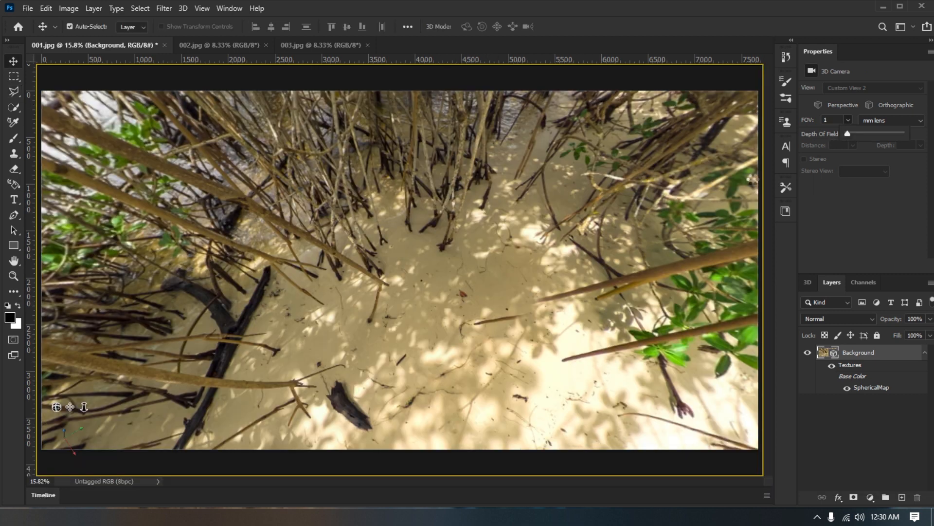
pyautogui.moveTo(489, 308); pyautogui.dragTo(490, 333)
pyautogui.moveTo(500, 299); pyautogui.dragTo(511, 279)
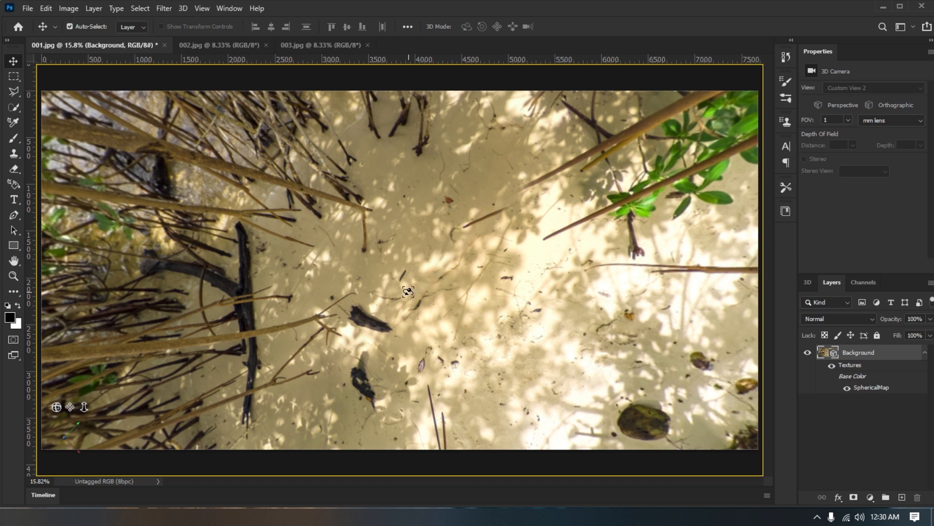
pyautogui.moveTo(451, 282); pyautogui.dragTo(495, 215)
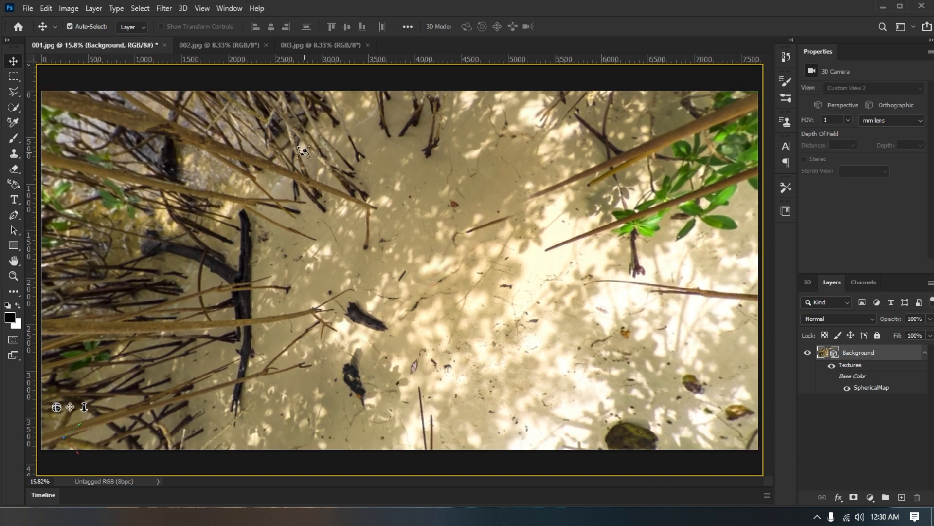
pyautogui.moveTo(377, 195); pyautogui.dragTo(160, 162)
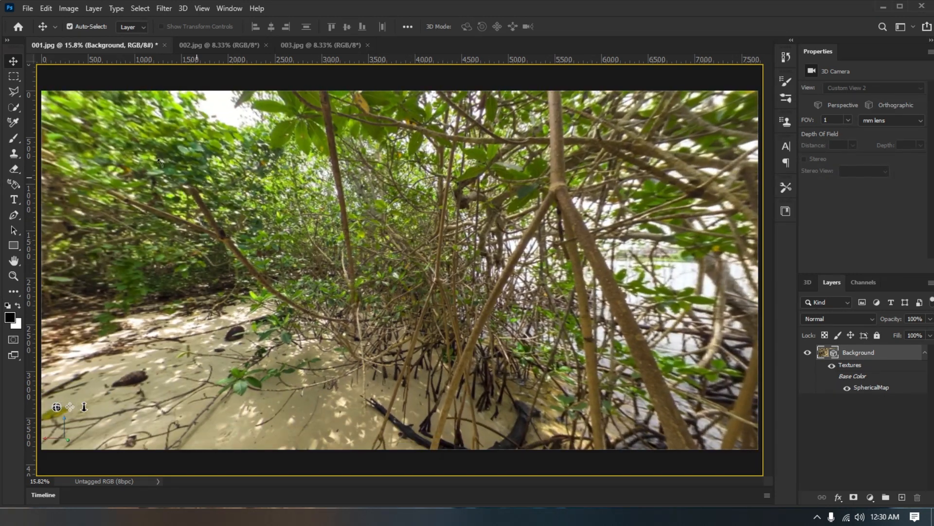
# Step: Close 001.jpg without saving and create a spherical panorama layer from the Background layer of 002.jpg
pyautogui.click(164, 43)
pyautogui.press('n')
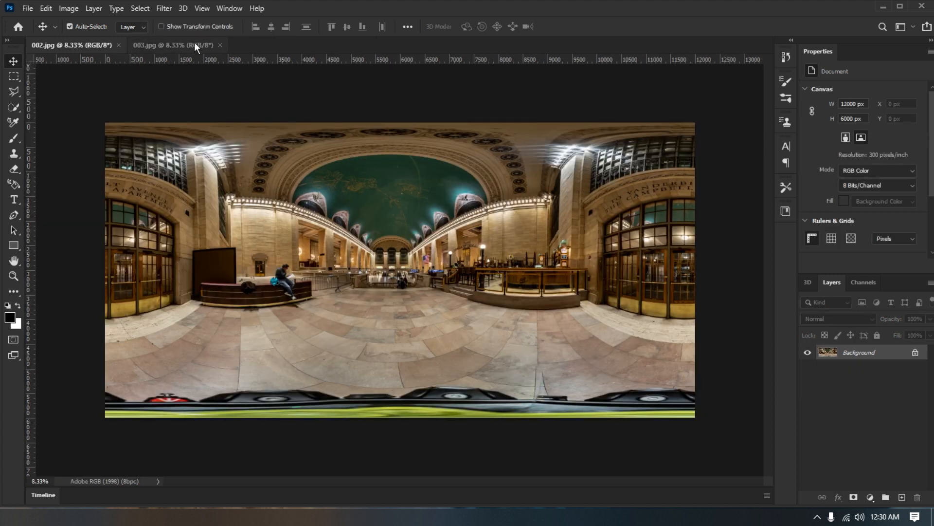
pyautogui.press('ctrl+KP_0')
pyautogui.click(183, 8)
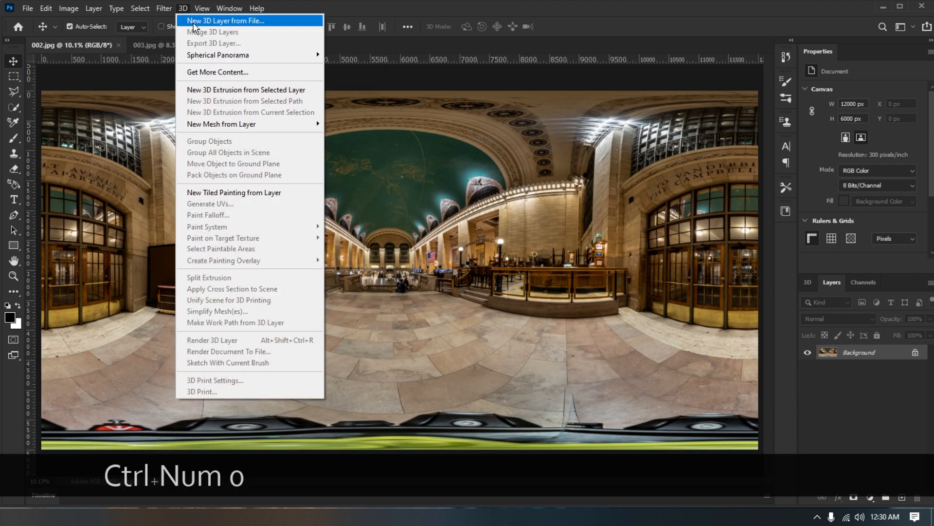
pyautogui.moveTo(268, 52)
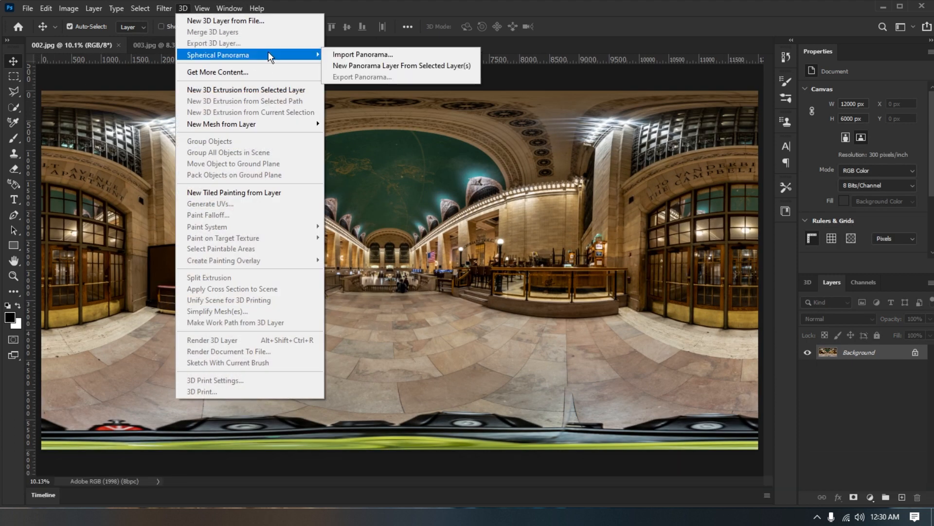
pyautogui.click(344, 66)
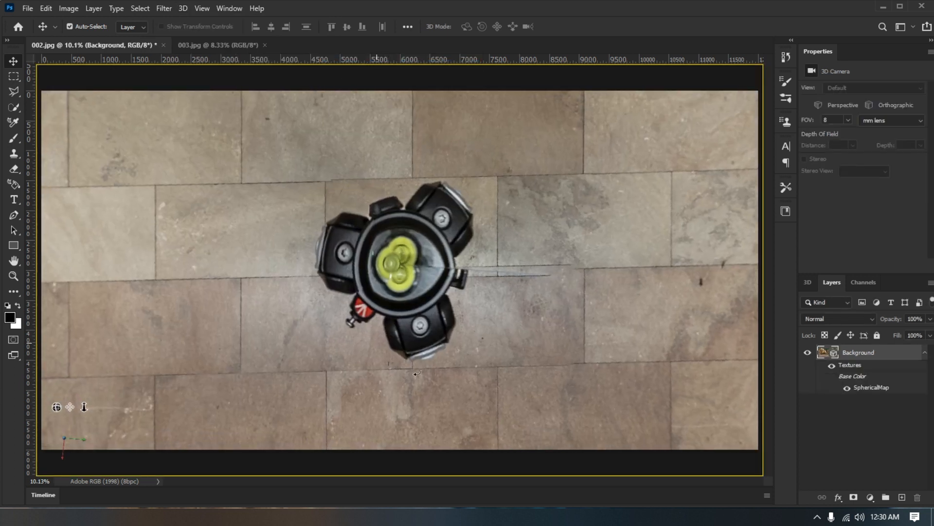
# Step: Center the view on the tripod base on the tiled floor and trace a closed lasso selection around it
pyautogui.moveTo(437, 268); pyautogui.dragTo(403, 279)
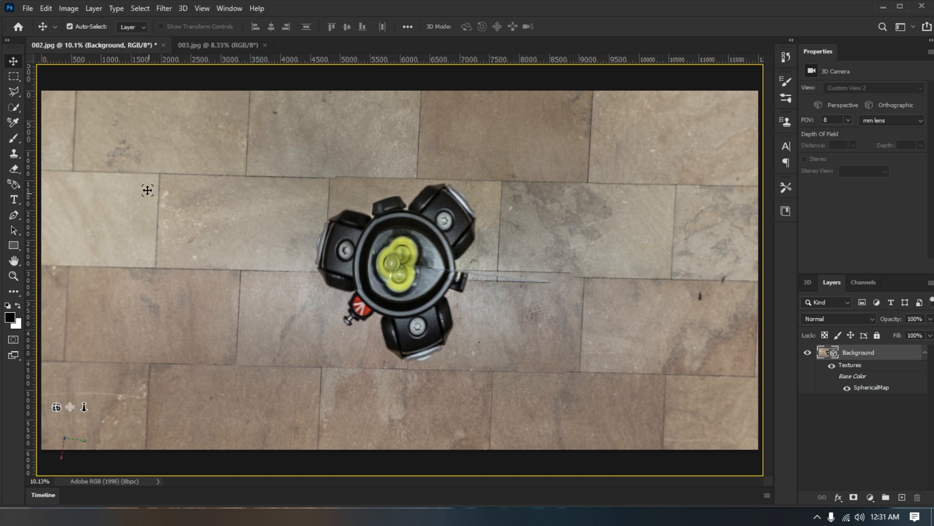
pyautogui.click(15, 94)
pyautogui.moveTo(368, 210)
pyautogui.mouseDown()
pyautogui.moveTo(338, 207)
pyautogui.moveTo(309, 248)
pyautogui.moveTo(312, 269)
pyautogui.moveTo(385, 360)
pyautogui.moveTo(414, 369)
pyautogui.moveTo(449, 358)
pyautogui.moveTo(463, 343)
pyautogui.moveTo(469, 294)
pyautogui.mouseUp()
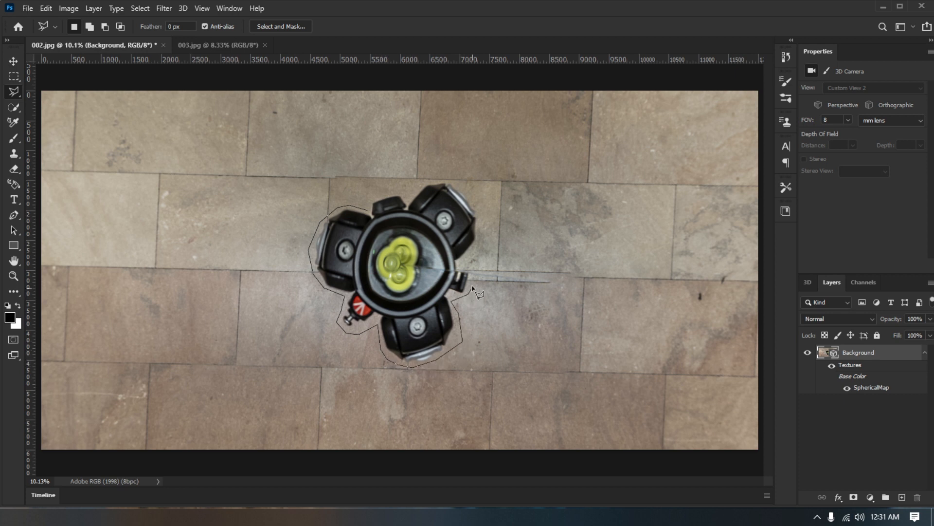
pyautogui.moveTo(464, 265); pyautogui.dragTo(481, 237)
pyautogui.moveTo(452, 183)
pyautogui.mouseDown()
pyautogui.moveTo(414, 187)
pyautogui.moveTo(408, 206)
pyautogui.mouseUp()
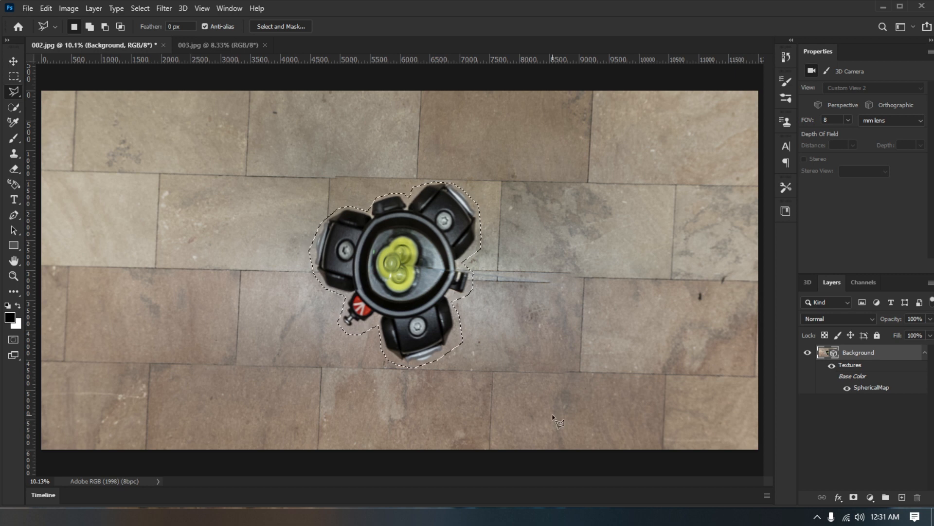
# Step: Fill the selected tripod base with Content-Aware at 100% opacity in Normal mode and clear the selection
pyautogui.hotkey('shift', 'F5')
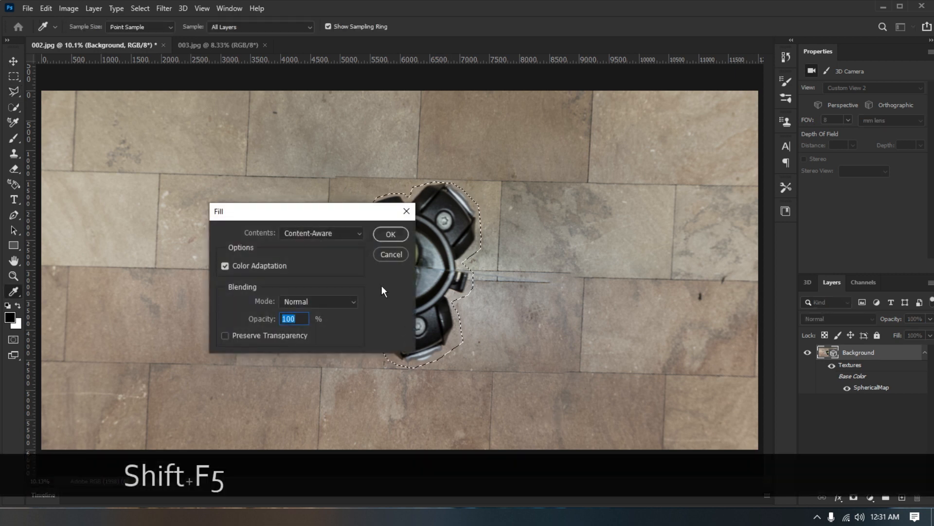
pyautogui.click(389, 234)
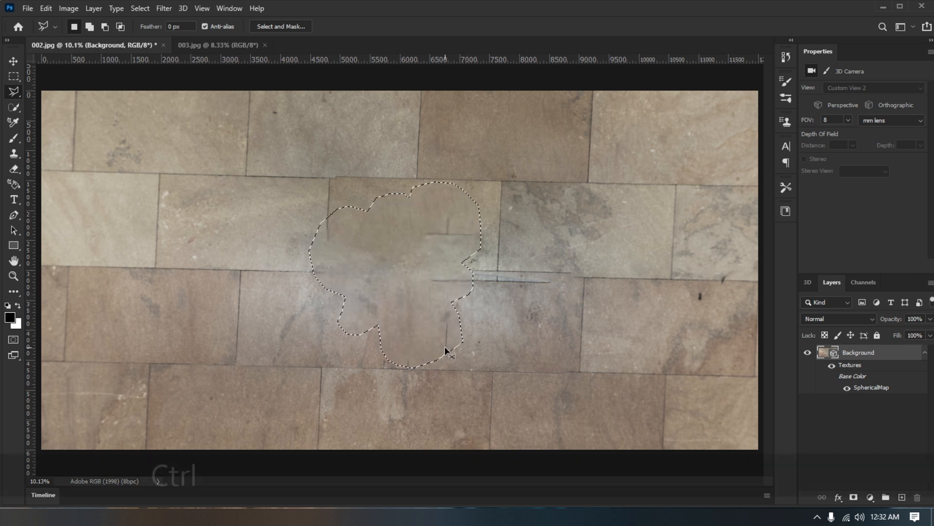
pyautogui.hotkey('ctrl', 'd')
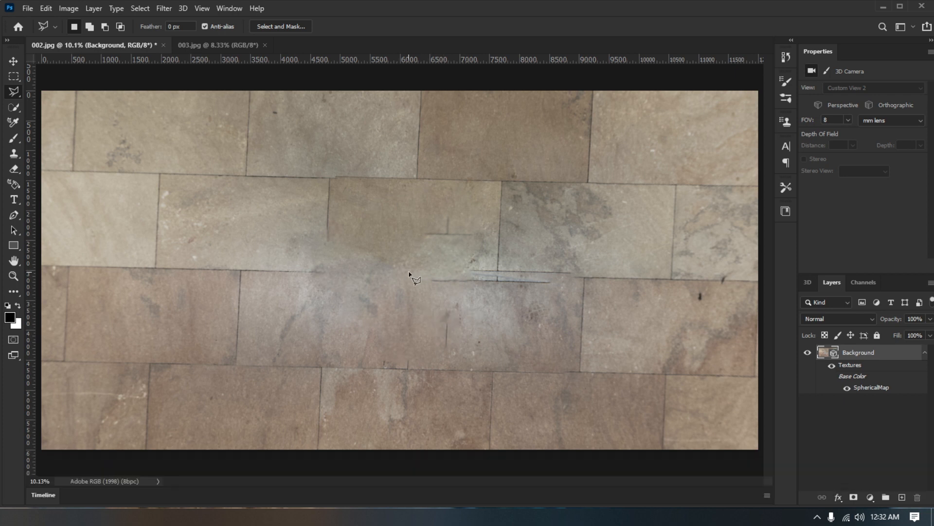
# Step: Try to patch the blurred tile joint on the Background layer with the clean joint further along the same row
pyautogui.click(14, 292)
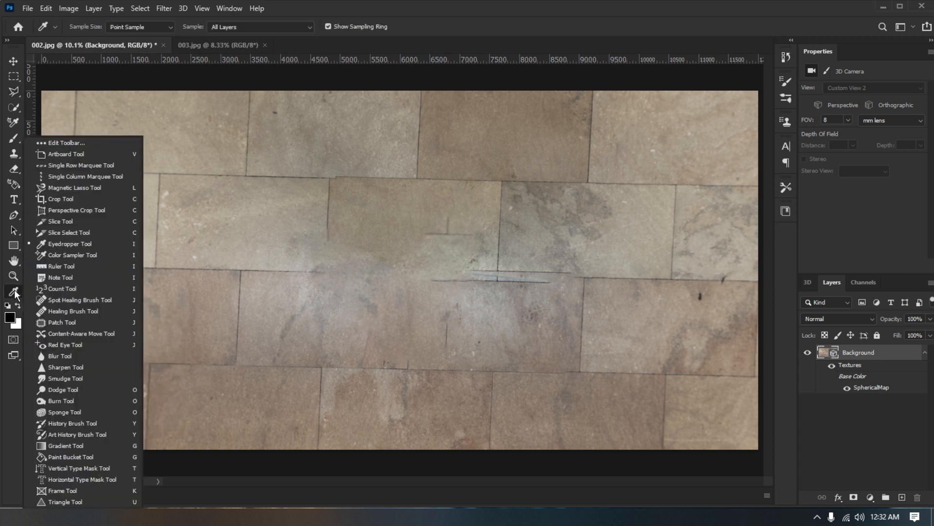
pyautogui.click(59, 322)
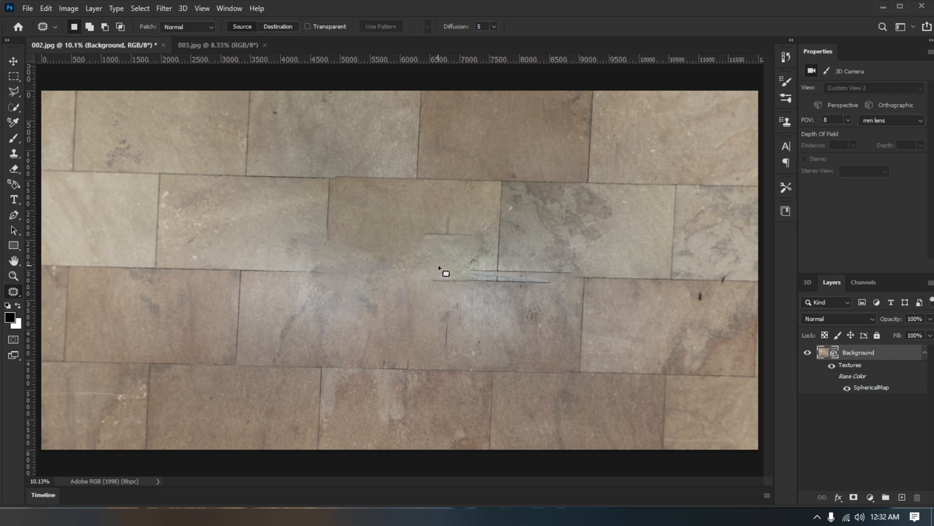
pyautogui.moveTo(461, 263)
pyautogui.mouseDown()
pyautogui.moveTo(380, 245)
pyautogui.moveTo(325, 268)
pyautogui.moveTo(332, 288)
pyautogui.moveTo(396, 301)
pyautogui.moveTo(449, 303)
pyautogui.moveTo(465, 270)
pyautogui.mouseUp()
pyautogui.moveTo(422, 294); pyautogui.dragTo(199, 291)
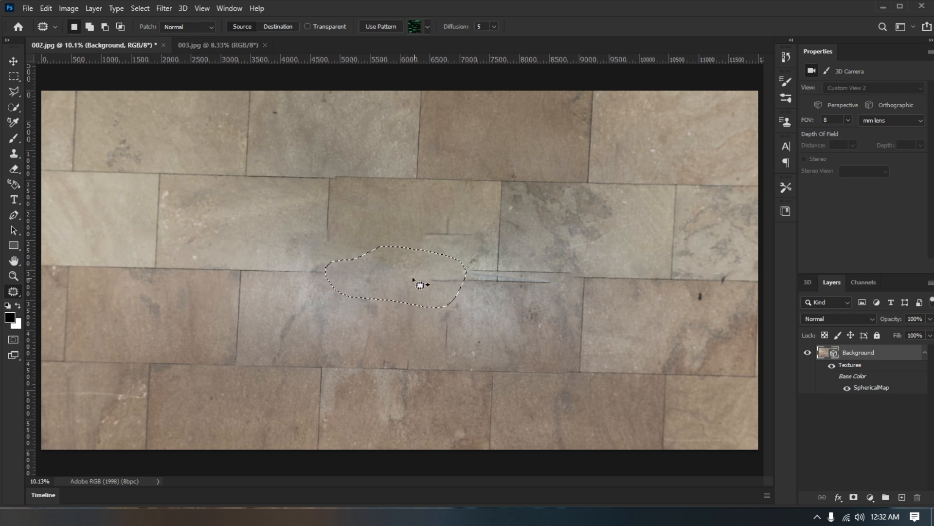
pyautogui.click(398, 341)
# Step: Select the entire canvas with the Rectangular Marquee and paste a copy of it as a new layer
pyautogui.click(15, 77)
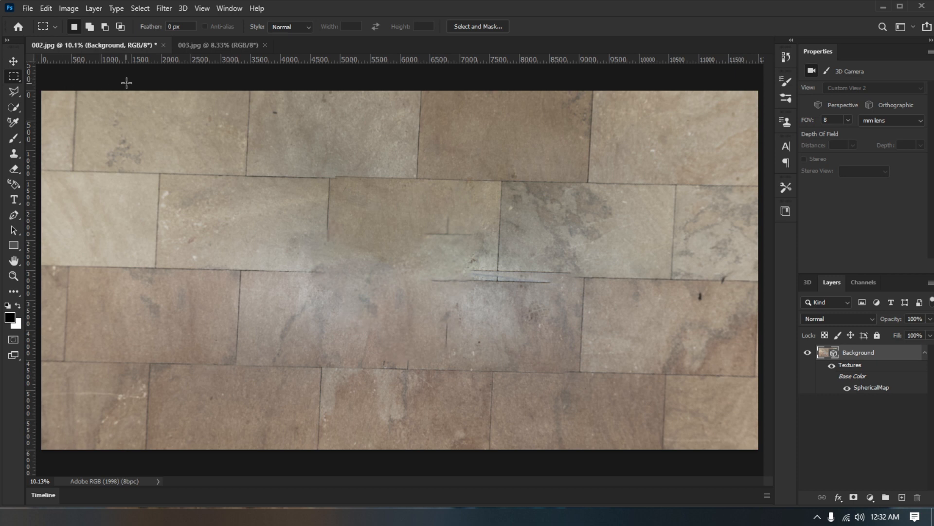
pyautogui.moveTo(40, 82); pyautogui.dragTo(773, 511)
pyautogui.hotkey('ctrl', 'c')
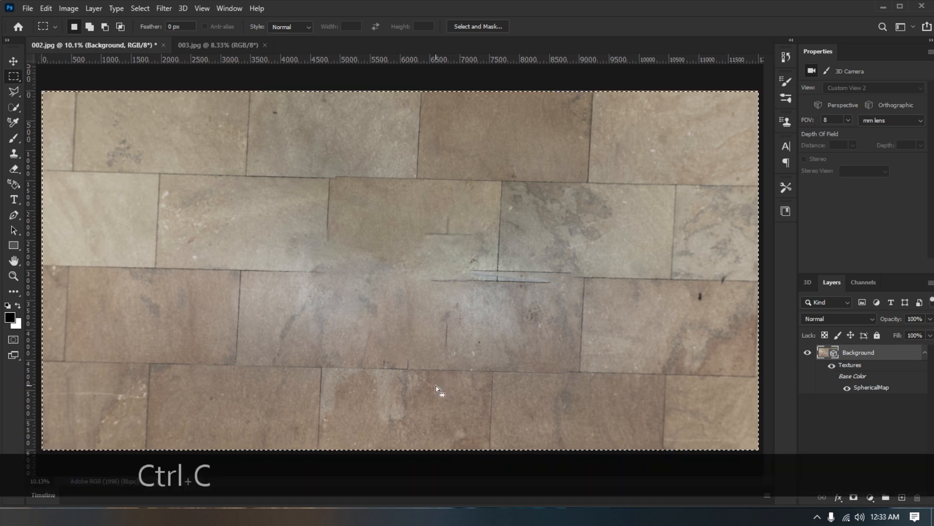
pyautogui.hotkey('ctrl', 'v')
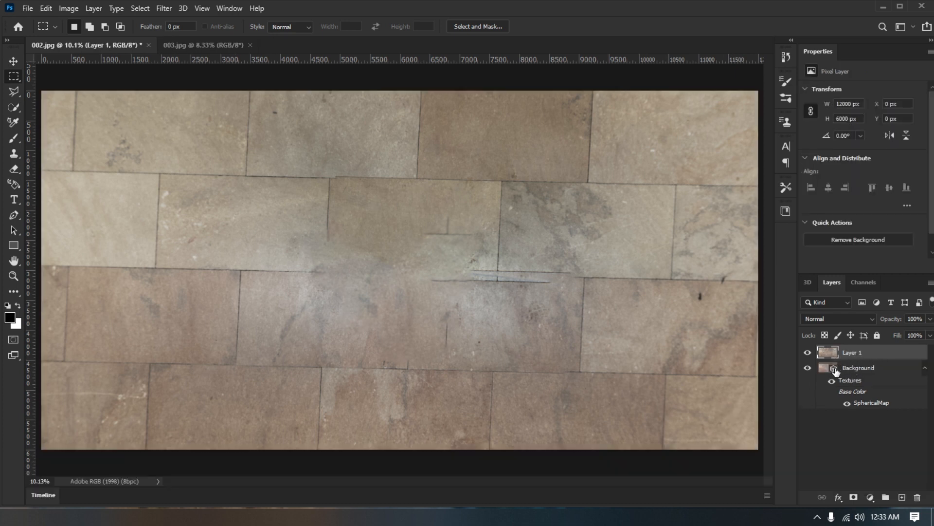
pyautogui.click(13, 91)
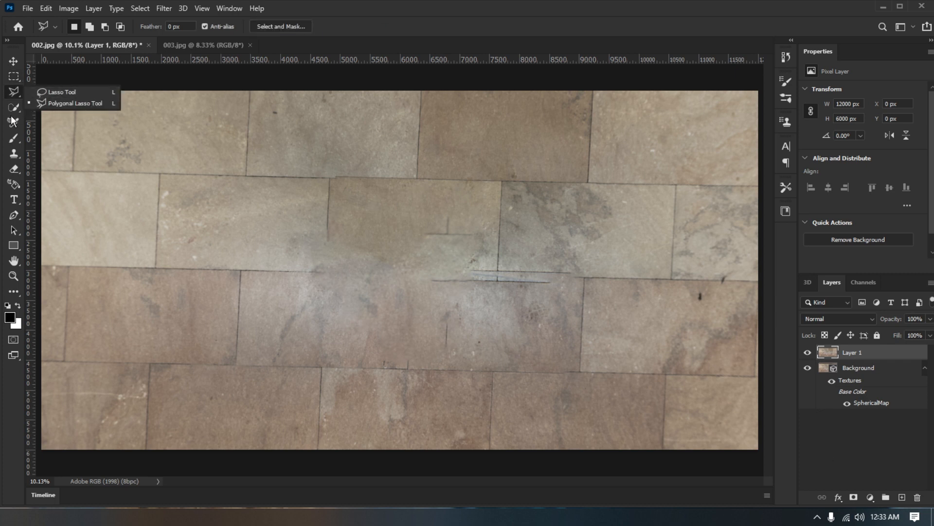
pyautogui.click(165, 338)
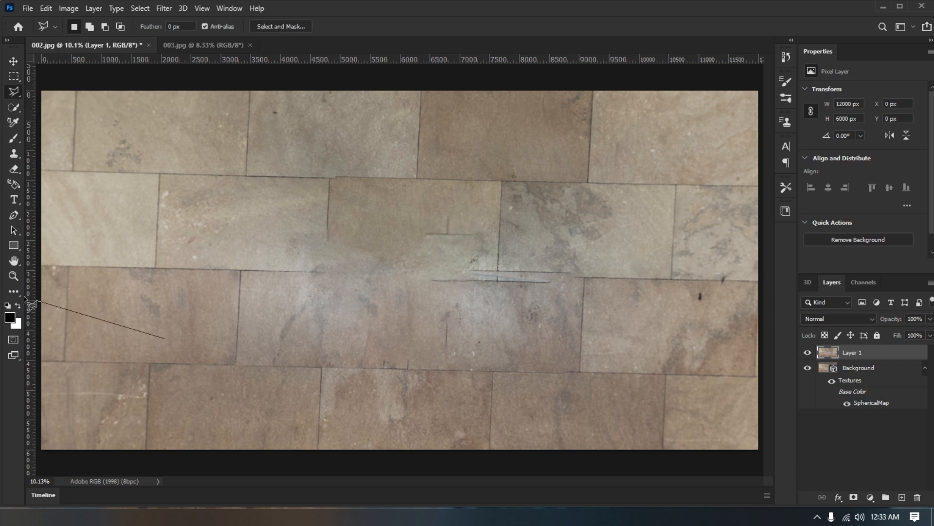
pyautogui.press('Escape')
# Step: Patch the blurred horizontal tile joint on Layer 1 with a clean stretch of the same joint and clear the selection
pyautogui.click(13, 291)
pyautogui.rightClick(10, 290)
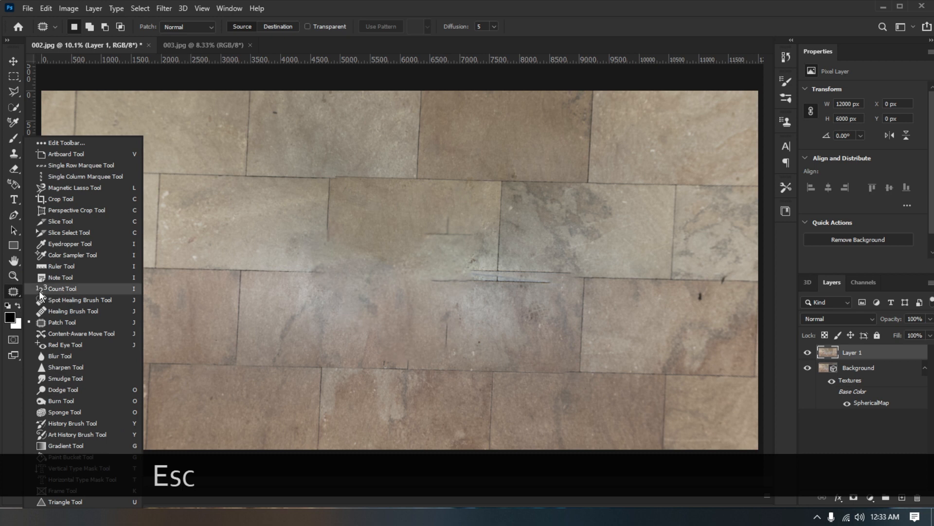
pyautogui.click(63, 321)
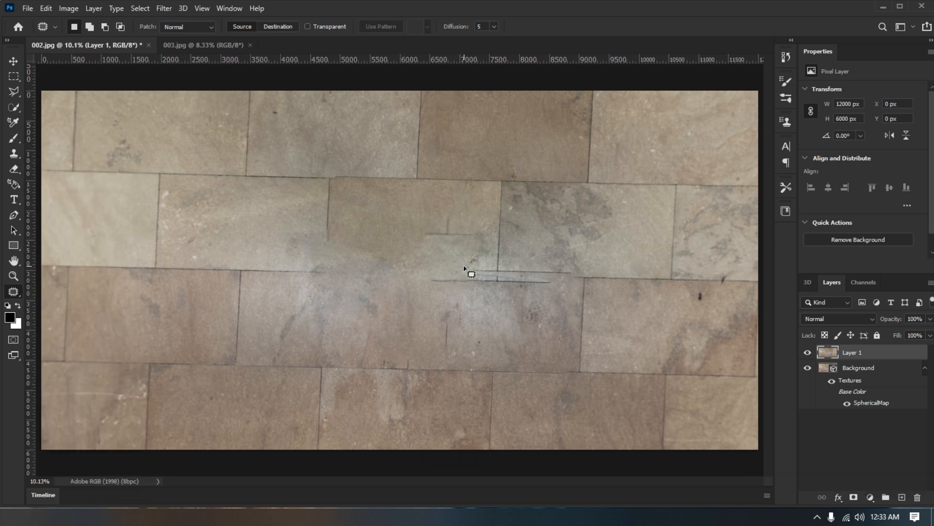
pyautogui.moveTo(472, 266)
pyautogui.mouseDown()
pyautogui.moveTo(387, 244)
pyautogui.moveTo(321, 263)
pyautogui.moveTo(320, 279)
pyautogui.moveTo(347, 297)
pyautogui.moveTo(416, 308)
pyautogui.moveTo(472, 290)
pyautogui.moveTo(473, 270)
pyautogui.mouseUp()
pyautogui.moveTo(412, 286); pyautogui.dragTo(182, 274)
pyautogui.press('ctrl')
pyautogui.click(334, 340)
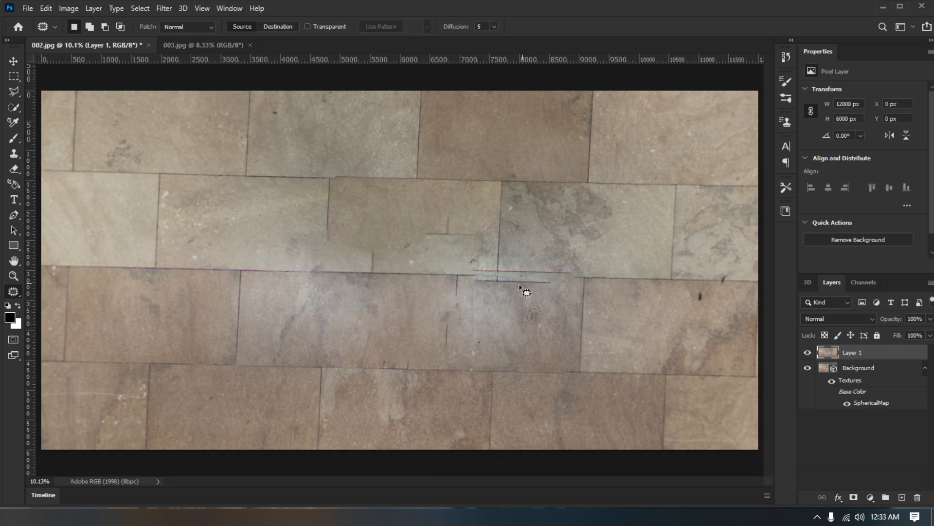
# Step: Patch out the leftover double streak along the joint and the stray lines in the tile above it
pyautogui.moveTo(537, 269)
pyautogui.mouseDown()
pyautogui.moveTo(477, 267)
pyautogui.moveTo(482, 287)
pyautogui.moveTo(505, 292)
pyautogui.moveTo(575, 281)
pyautogui.moveTo(548, 285)
pyautogui.moveTo(605, 254)
pyautogui.mouseUp()
pyautogui.hotkey('ctrl', 'd')
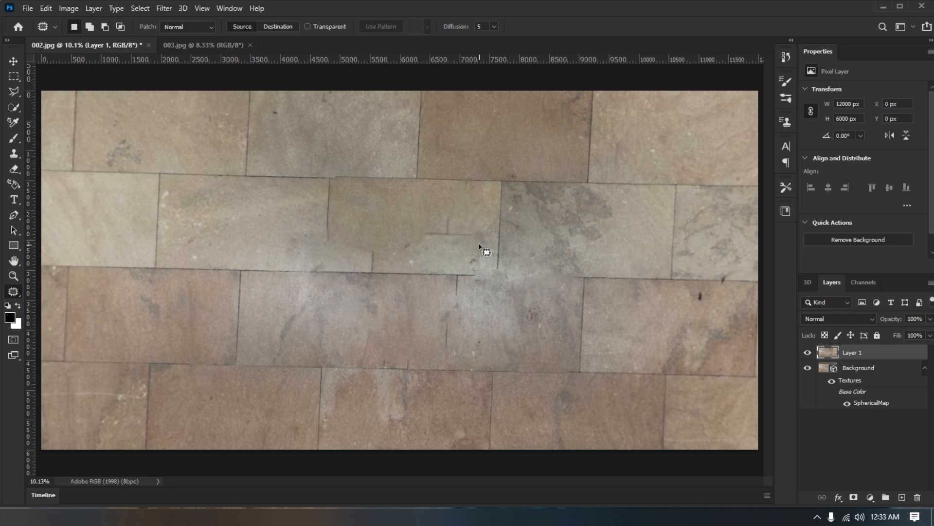
pyautogui.moveTo(474, 225)
pyautogui.mouseDown()
pyautogui.moveTo(436, 207)
pyautogui.moveTo(415, 228)
pyautogui.moveTo(440, 250)
pyautogui.moveTo(470, 247)
pyautogui.moveTo(472, 222)
pyautogui.moveTo(424, 232)
pyautogui.moveTo(378, 223)
pyautogui.mouseUp()
pyautogui.click(425, 271)
# Step: Patch out the stray vertical lines in the tile below the horizontal joint, clearing each selection
pyautogui.moveTo(478, 273)
pyautogui.mouseDown()
pyautogui.moveTo(469, 265)
pyautogui.moveTo(442, 295)
pyautogui.moveTo(480, 282)
pyautogui.moveTo(504, 317)
pyautogui.moveTo(548, 340)
pyautogui.mouseUp()
pyautogui.moveTo(461, 317)
pyautogui.mouseDown()
pyautogui.moveTo(451, 354)
pyautogui.moveTo(462, 323)
pyautogui.moveTo(472, 346)
pyautogui.moveTo(442, 339)
pyautogui.moveTo(460, 348)
pyautogui.moveTo(390, 321)
pyautogui.mouseUp()
pyautogui.hotkey('ctrl', 'd')
pyautogui.moveTo(381, 352)
pyautogui.mouseDown()
pyautogui.moveTo(390, 369)
pyautogui.moveTo(368, 334)
pyautogui.mouseUp()
pyautogui.hotkey('ctrl', 'd')
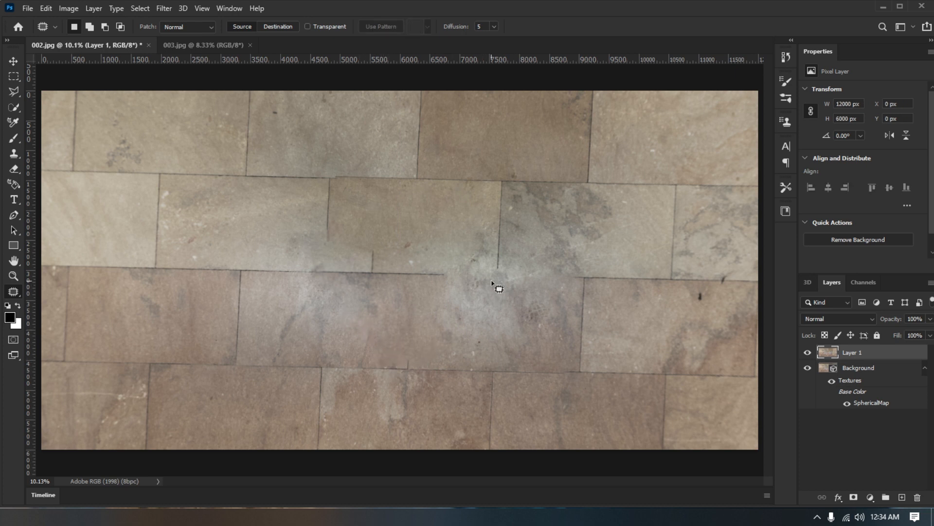
# Step: Patch the gap in the horizontal tile joint with a clean joint section and touch up the seam beside it
pyautogui.moveTo(438, 278)
pyautogui.mouseDown()
pyautogui.moveTo(576, 268)
pyautogui.moveTo(436, 282)
pyautogui.moveTo(317, 276)
pyautogui.mouseUp()
pyautogui.press('ctrl')
pyautogui.hotkey('ctrl', 'd')
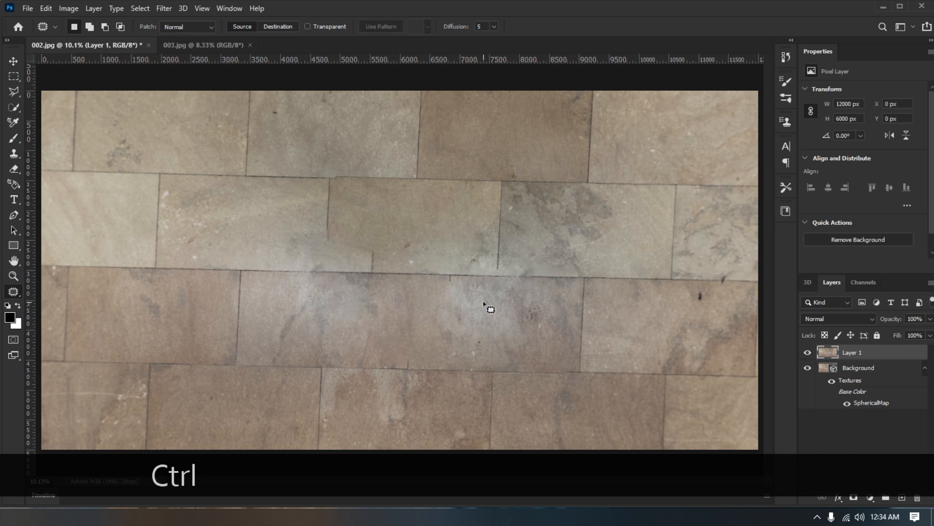
pyautogui.moveTo(458, 281)
pyautogui.mouseDown()
pyautogui.moveTo(448, 284)
pyautogui.moveTo(459, 292)
pyautogui.moveTo(457, 257)
pyautogui.mouseUp()
pyautogui.hotkey('ctrl', 'd')
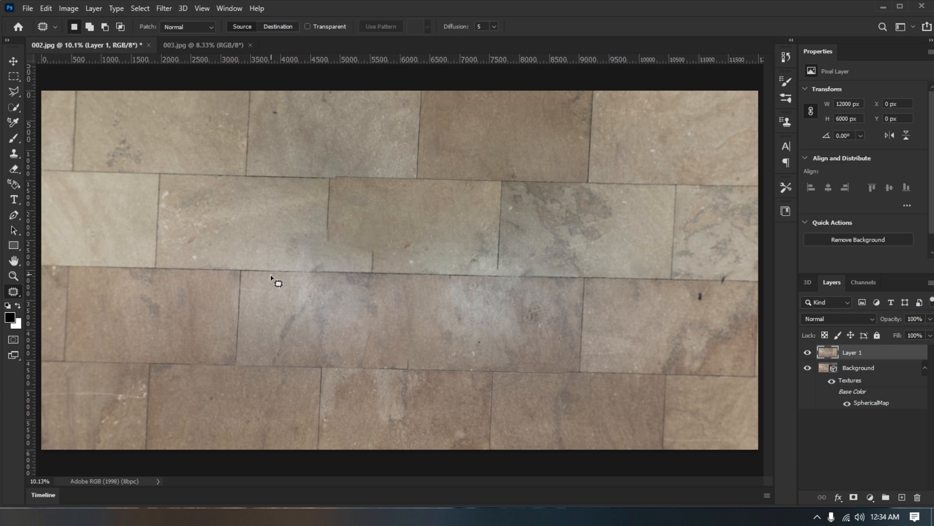
# Step: Merge the patched Layer 1 down into the Background panorama layer
pyautogui.rightClick(857, 357)
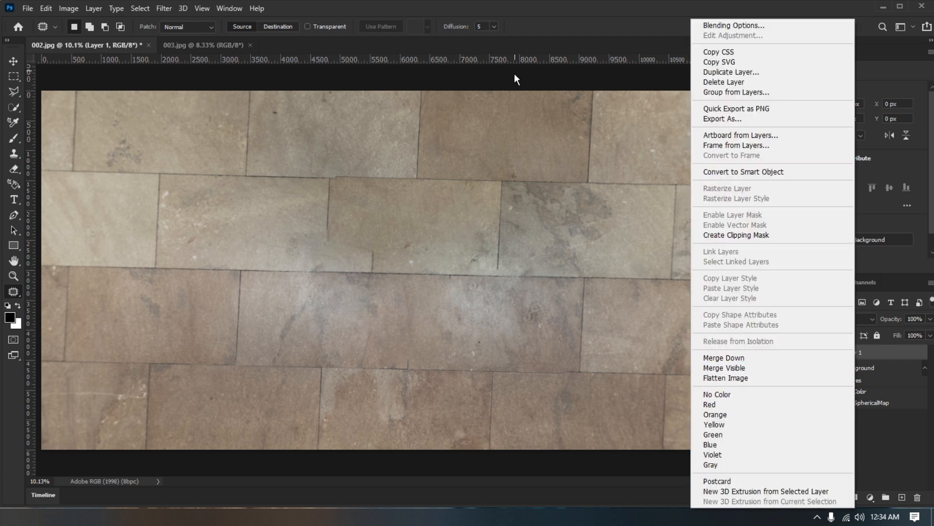
pyautogui.click(551, 8)
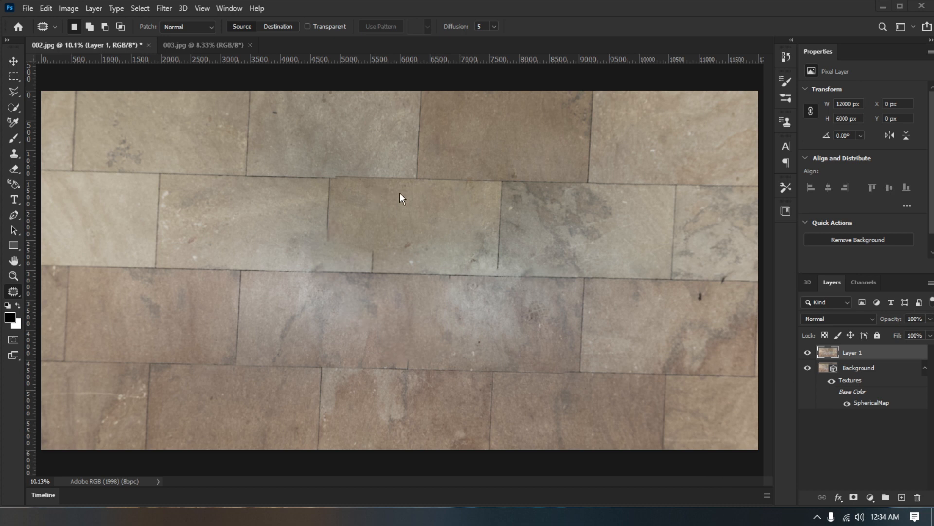
pyautogui.rightClick(854, 352)
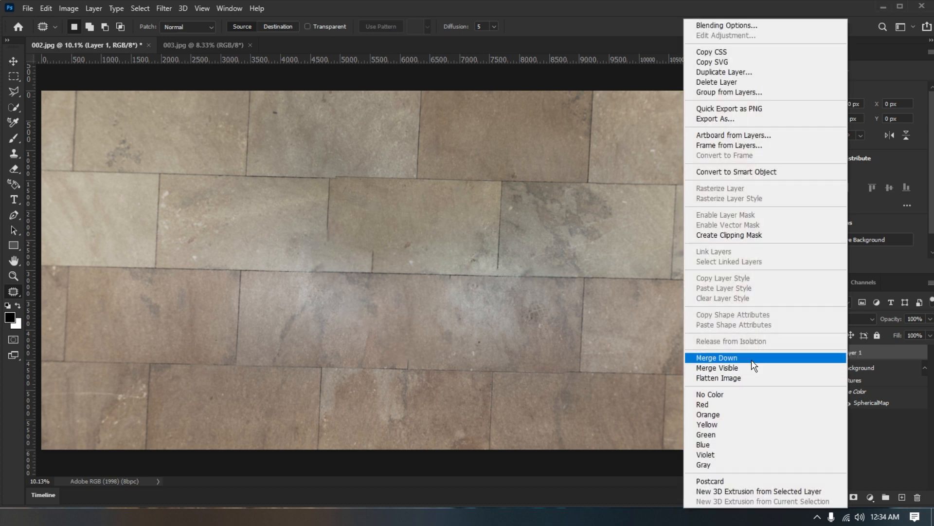
pyautogui.click(584, 7)
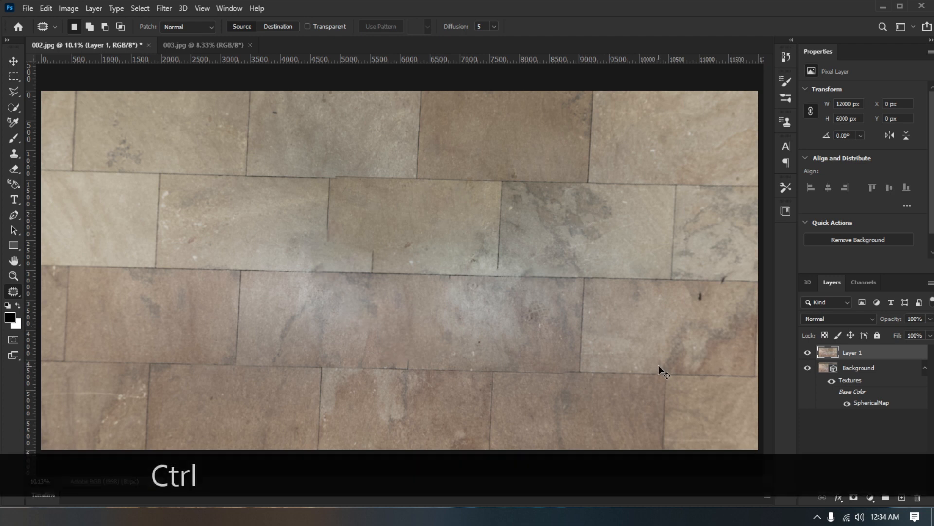
pyautogui.hotkey('ctrl', 'e')
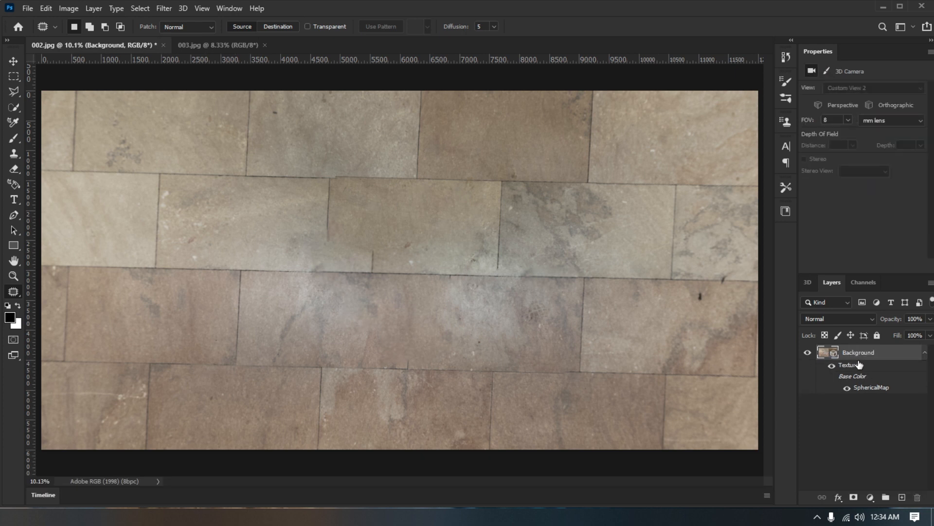
# Step: Look around the 002.jpg panorama with the Move tool to check the retouched tiled floor
pyautogui.click(13, 61)
pyautogui.moveTo(372, 309); pyautogui.dragTo(317, 276)
pyautogui.moveTo(242, 292); pyautogui.dragTo(446, 274)
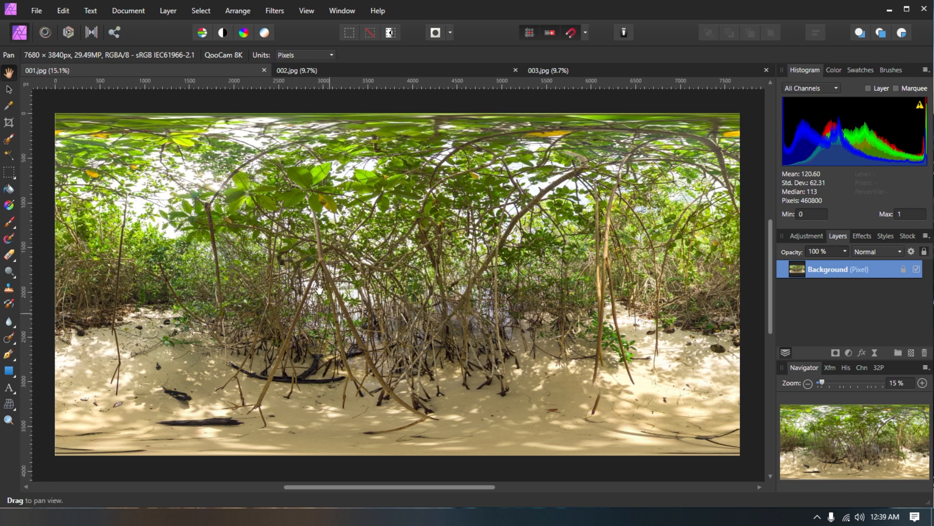
# Step: In Affinity Photo, apply an equirectangular live projection to 001.jpg's Background layer and turn the view down to the tripod
pyautogui.click(174, 13)
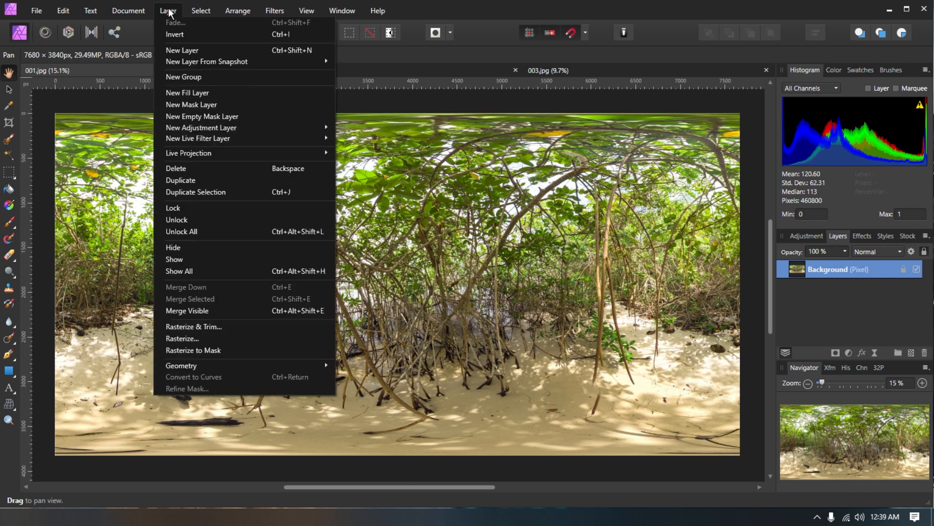
pyautogui.moveTo(193, 156)
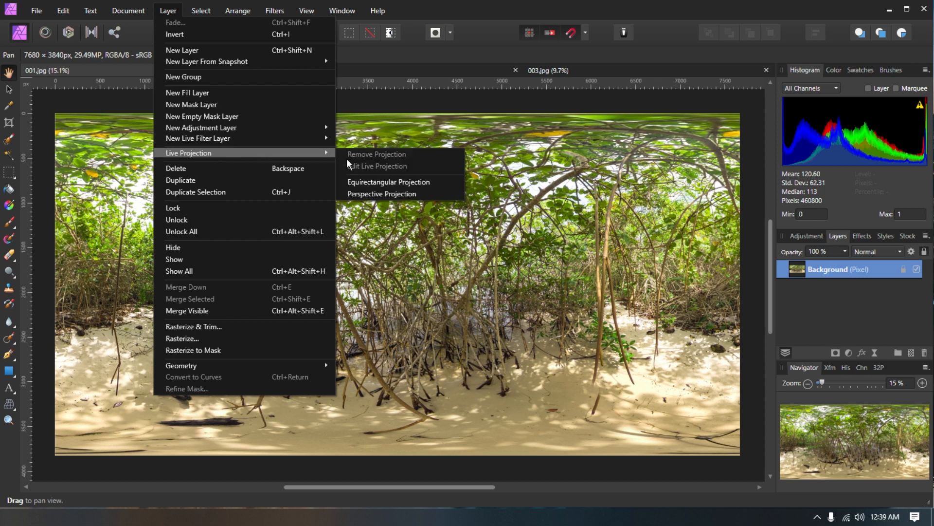
pyautogui.click(383, 180)
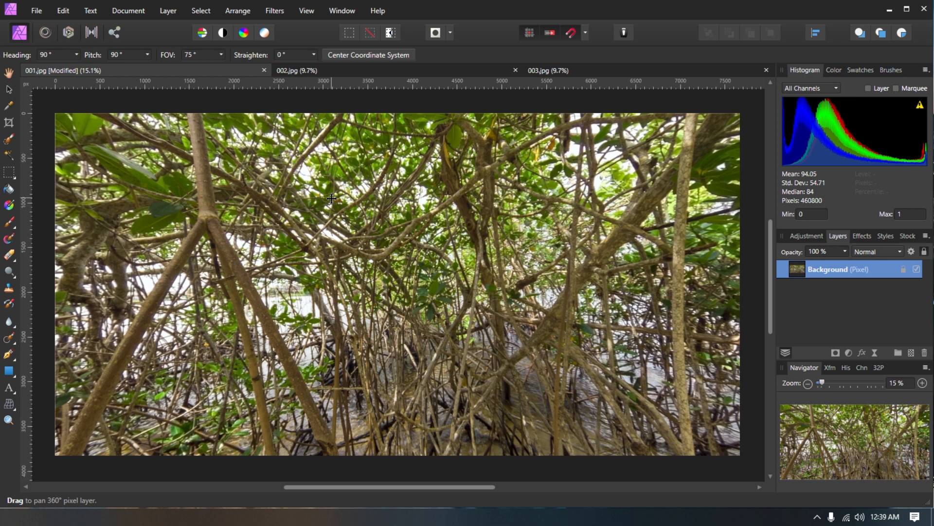
pyautogui.moveTo(356, 211); pyautogui.dragTo(467, 312)
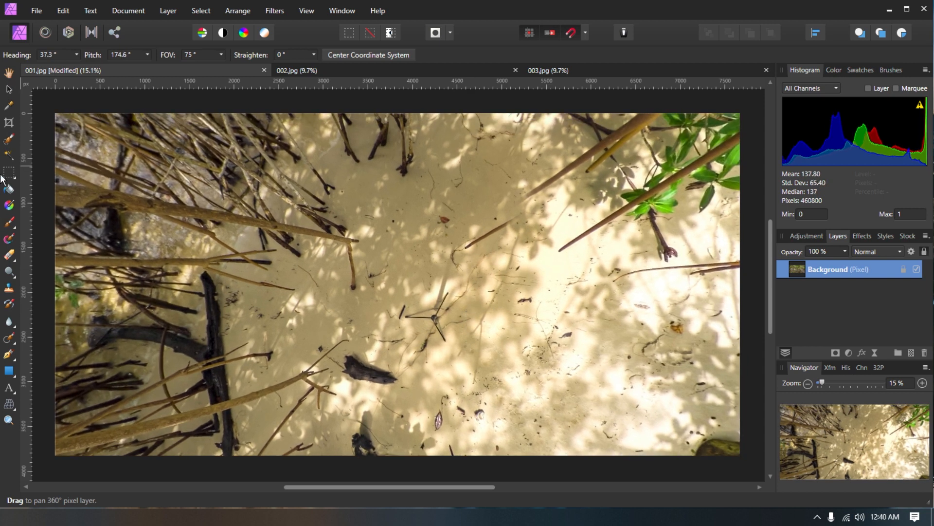
# Step: Remove the tripod and its legs from the sand with the Inpainting Brush at a width of 124.4 px
pyautogui.click(13, 345)
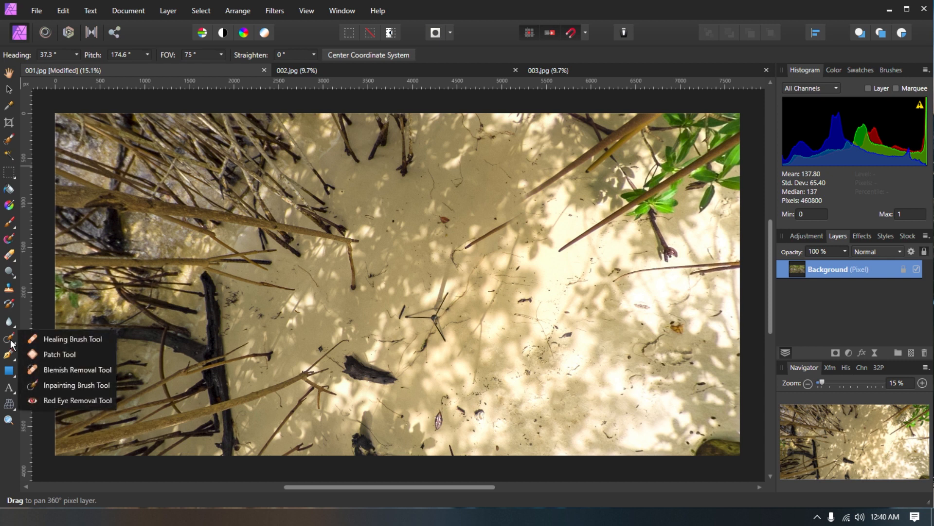
pyautogui.click(74, 387)
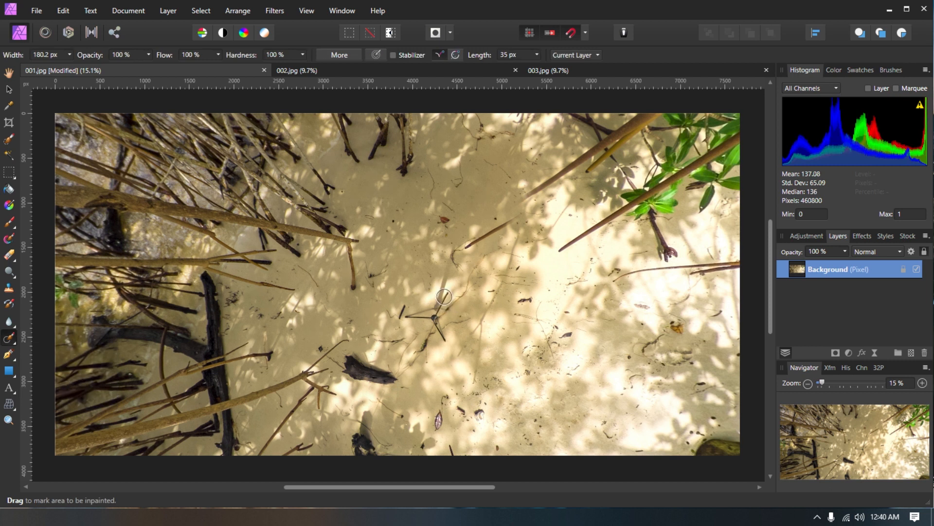
pyautogui.press('[')
pyautogui.press('[')
pyautogui.press('[')
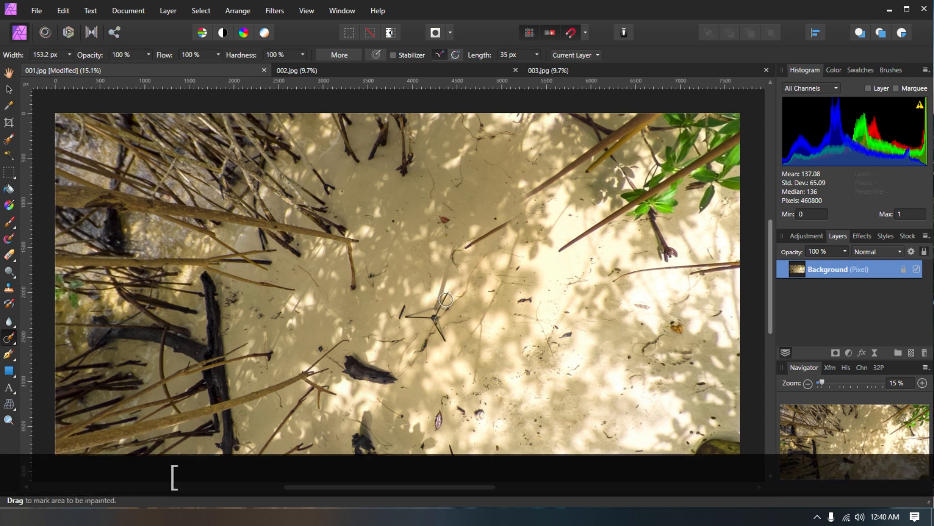
pyautogui.press(']')
pyautogui.press(']')
pyautogui.press('[')
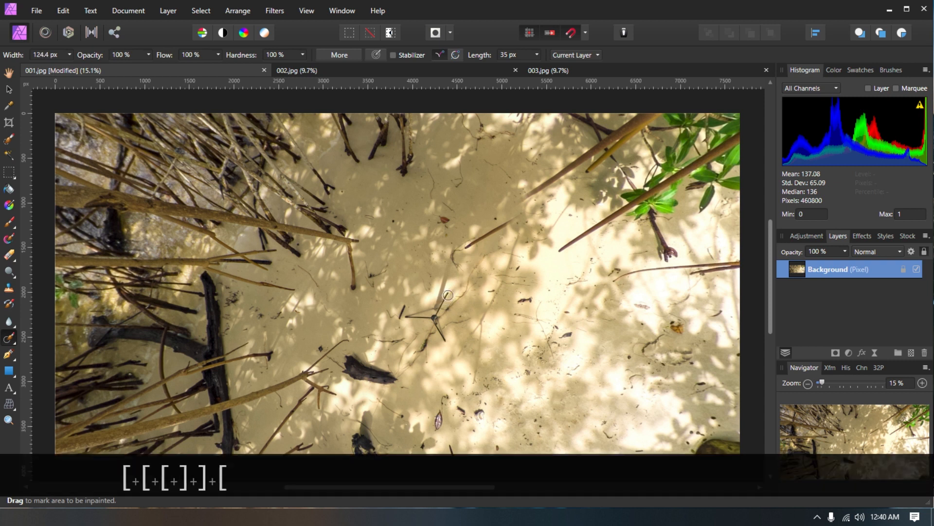
pyautogui.moveTo(446, 297)
pyautogui.mouseDown()
pyautogui.moveTo(435, 319)
pyautogui.moveTo(445, 343)
pyautogui.moveTo(430, 317)
pyautogui.moveTo(405, 318)
pyautogui.moveTo(435, 307)
pyautogui.moveTo(447, 279)
pyautogui.mouseUp()
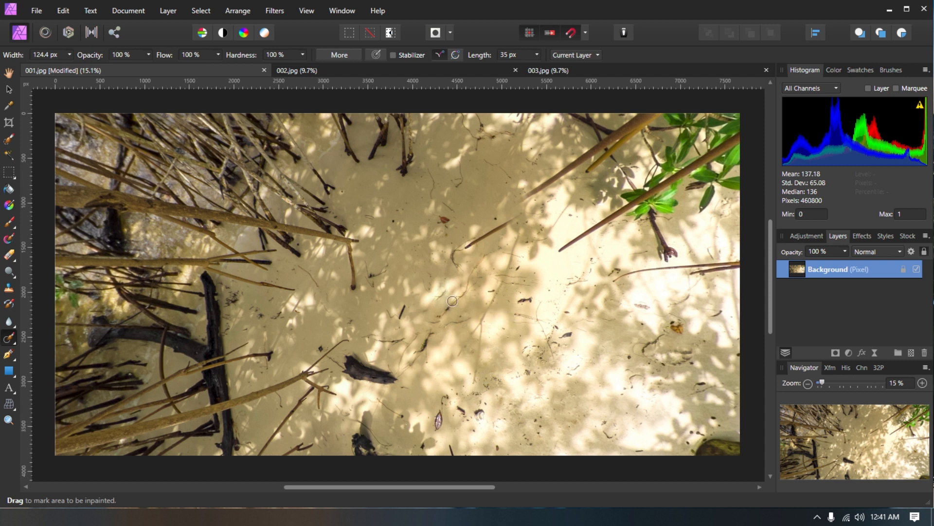
# Step: Reopen the live projection for editing and look around the retouched sand and surrounding mangroves
pyautogui.click(9, 89)
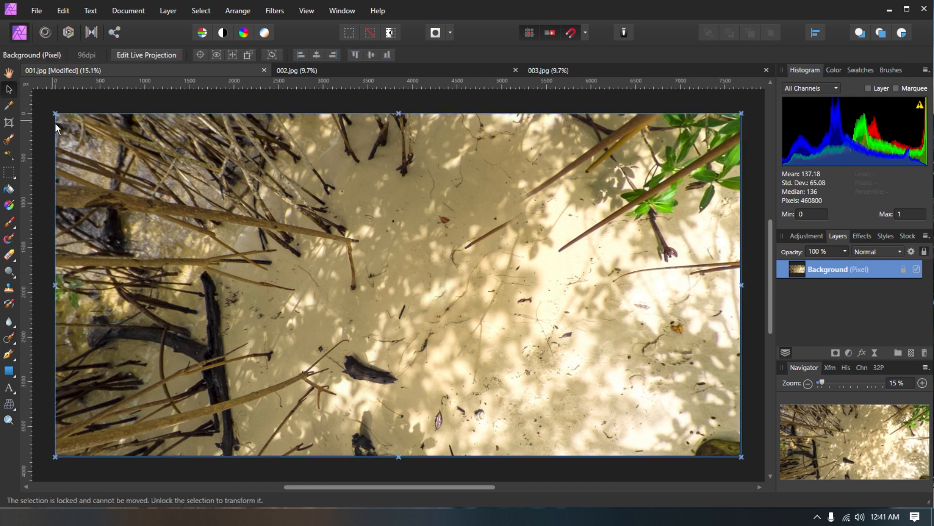
pyautogui.moveTo(393, 246); pyautogui.dragTo(405, 361)
pyautogui.moveTo(563, 291); pyautogui.dragTo(287, 192)
pyautogui.moveTo(294, 243); pyautogui.dragTo(329, 294)
pyautogui.moveTo(438, 305); pyautogui.dragTo(360, 261)
pyautogui.click(325, 232)
pyautogui.click(132, 57)
pyautogui.moveTo(273, 265); pyautogui.dragTo(324, 151)
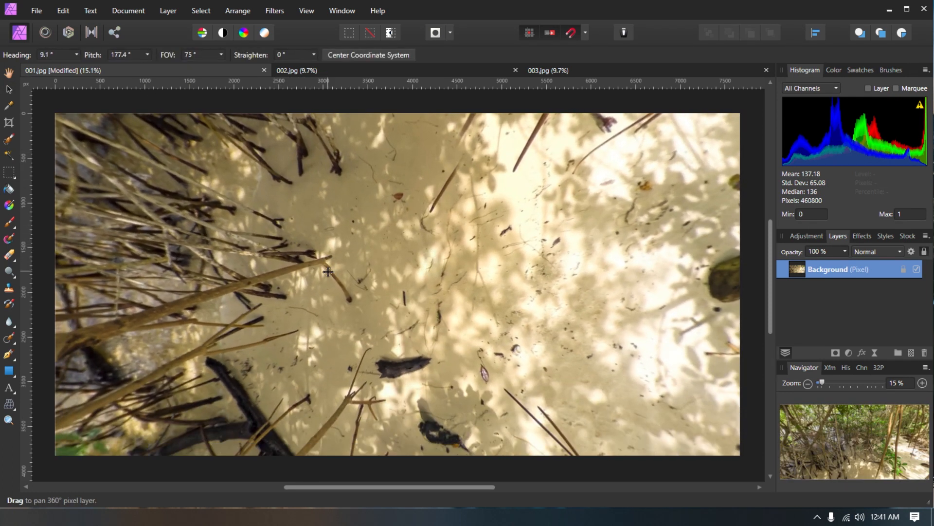
# Step: Narrow the projection's field of view to 63° and close 001.jpg without saving the changes
pyautogui.click(221, 55)
pyautogui.moveTo(223, 67); pyautogui.dragTo(178, 80)
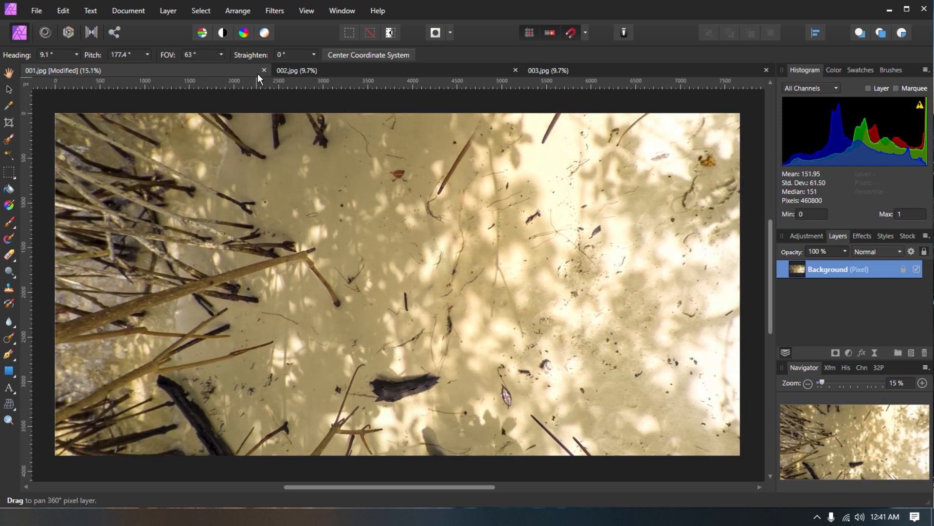
pyautogui.click(263, 70)
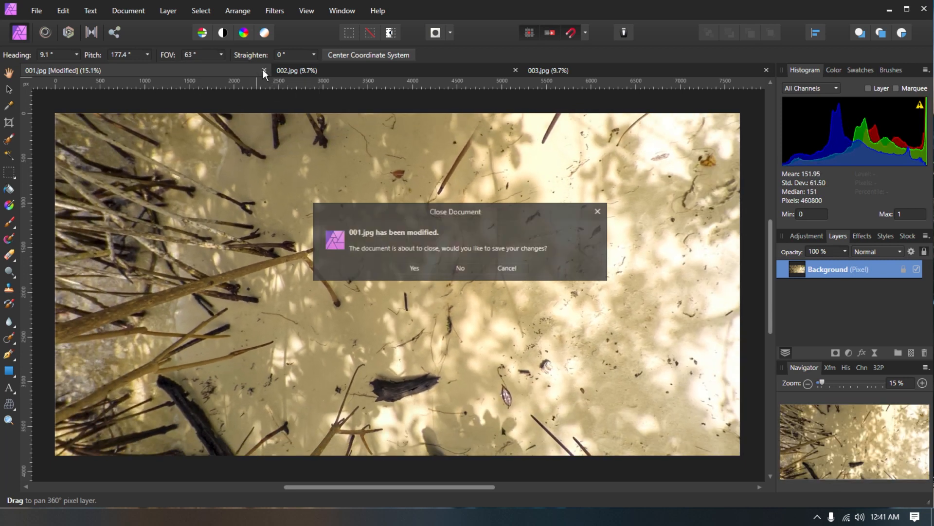
pyautogui.click(461, 267)
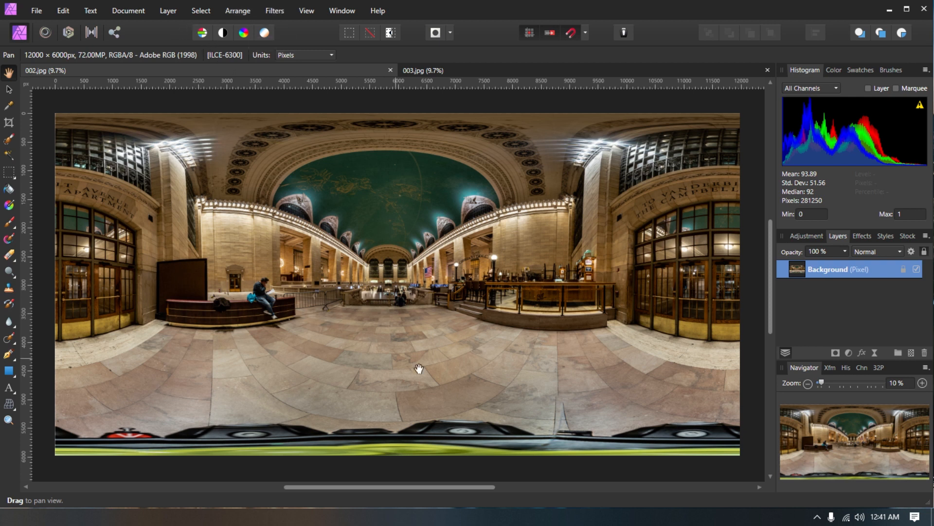
# Step: Apply an equirectangular live projection to 002.jpg's Background layer and turn the view straight down to the tripod
pyautogui.click(190, 10)
pyautogui.moveTo(168, 10)
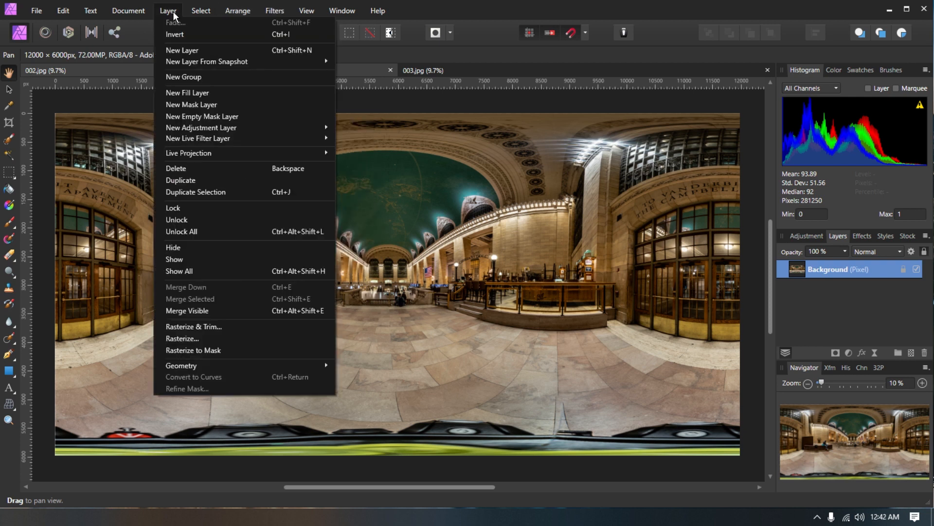
pyautogui.moveTo(259, 159)
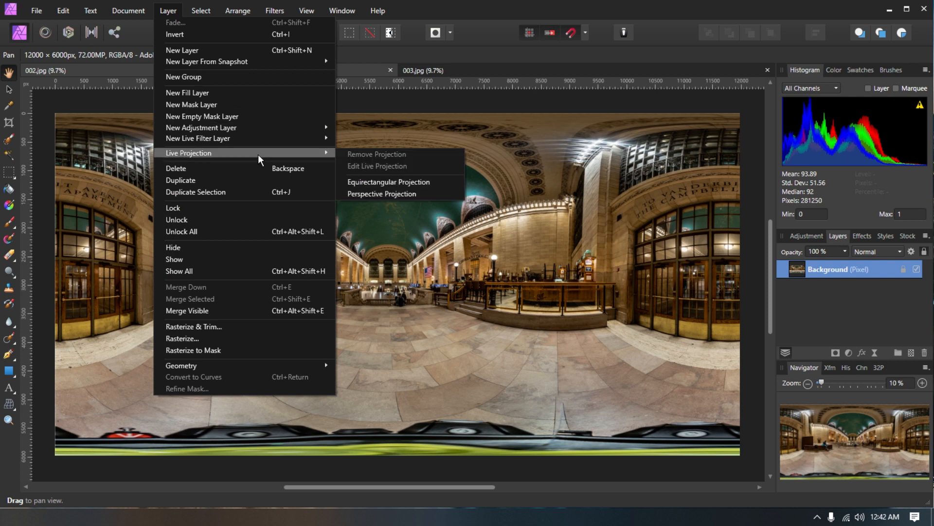
pyautogui.click(389, 183)
pyautogui.moveTo(368, 172)
pyautogui.mouseDown()
pyautogui.moveTo(370, 353)
pyautogui.moveTo(359, 346)
pyautogui.mouseUp()
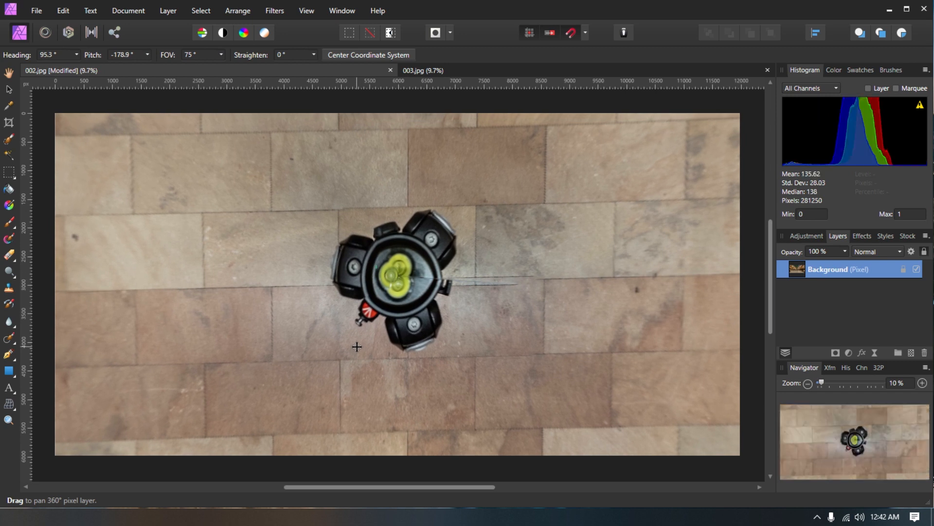
# Step: Remove the tripod from the tiled floor with the Inpainting Brush, enlarged to a width of 217.6 px
pyautogui.click(8, 339)
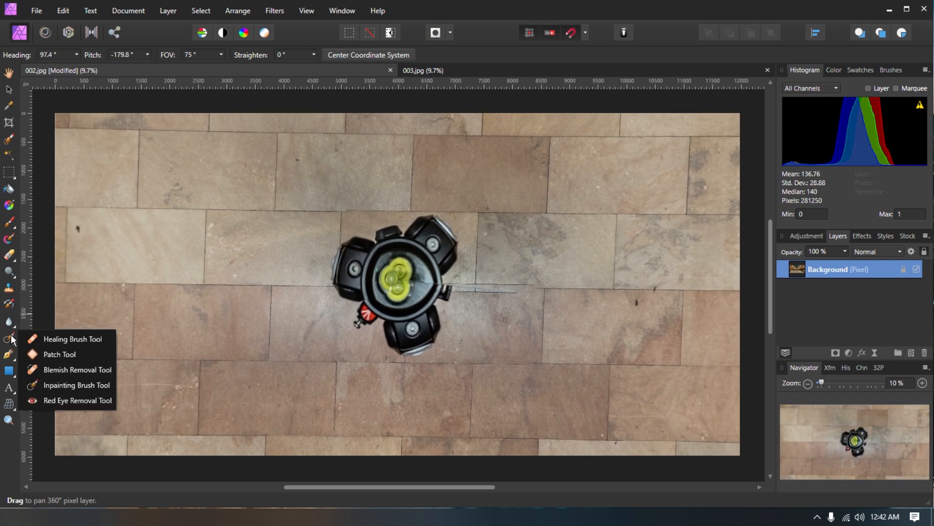
pyautogui.click(57, 384)
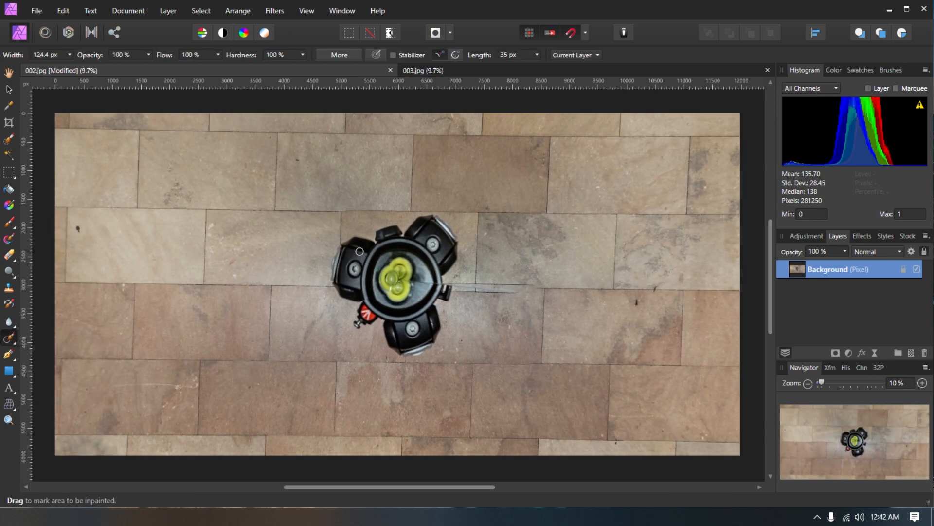
pyautogui.press(']')
pyautogui.press(']')
pyautogui.press(']')
pyautogui.press(']')
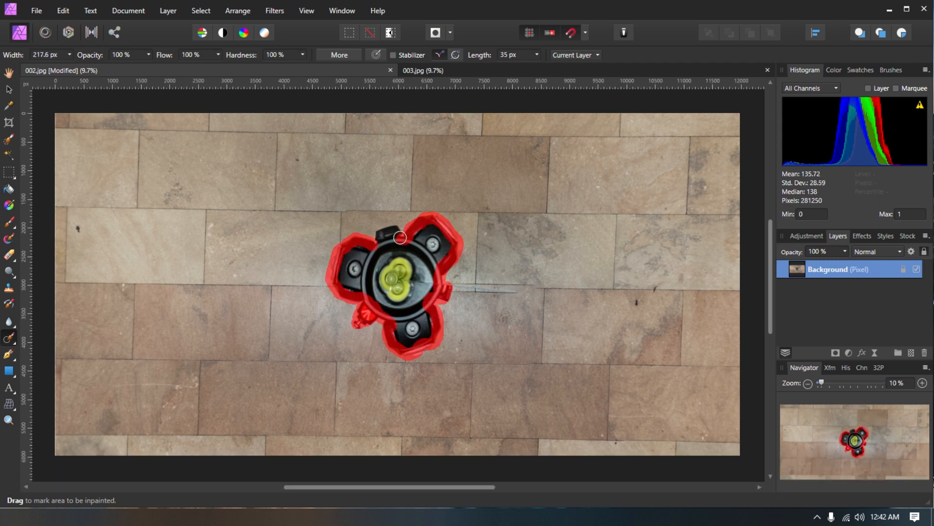
pyautogui.moveTo(400, 237)
pyautogui.mouseDown()
pyautogui.moveTo(378, 243)
pyautogui.moveTo(419, 233)
pyautogui.moveTo(420, 243)
pyautogui.moveTo(431, 229)
pyautogui.moveTo(442, 255)
pyautogui.moveTo(445, 245)
pyautogui.moveTo(430, 257)
pyautogui.moveTo(447, 249)
pyautogui.moveTo(434, 233)
pyautogui.moveTo(418, 285)
pyautogui.moveTo(378, 307)
pyautogui.moveTo(366, 264)
pyautogui.moveTo(386, 269)
pyautogui.moveTo(384, 252)
pyautogui.moveTo(360, 249)
pyautogui.moveTo(350, 282)
pyautogui.moveTo(342, 270)
pyautogui.moveTo(341, 279)
pyautogui.moveTo(376, 293)
pyautogui.moveTo(413, 346)
pyautogui.moveTo(431, 325)
pyautogui.moveTo(419, 279)
pyautogui.moveTo(436, 289)
pyautogui.moveTo(426, 293)
pyautogui.moveTo(433, 263)
pyautogui.moveTo(418, 253)
pyautogui.moveTo(414, 270)
pyautogui.moveTo(396, 262)
pyautogui.moveTo(388, 285)
pyautogui.moveTo(379, 269)
pyautogui.moveTo(390, 282)
pyautogui.moveTo(405, 271)
pyautogui.moveTo(422, 322)
pyautogui.moveTo(386, 291)
pyautogui.moveTo(387, 274)
pyautogui.moveTo(423, 274)
pyautogui.mouseUp()
# Step: Inpaint the stray vertical tile joint and the thin leftover line beside the tripod's spot at a brush width of 250.2 px
pyautogui.press(']')
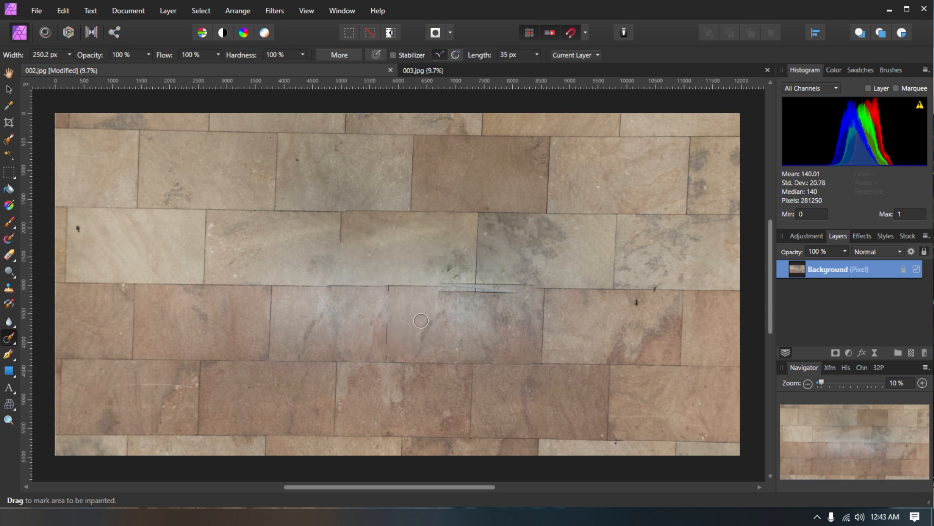
pyautogui.moveTo(387, 322); pyautogui.dragTo(385, 351)
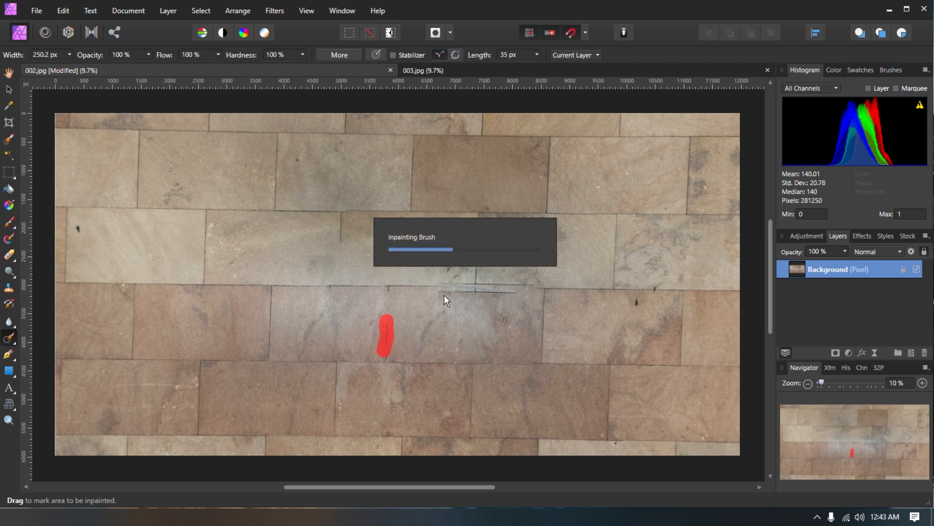
pyautogui.moveTo(438, 294); pyautogui.dragTo(516, 295)
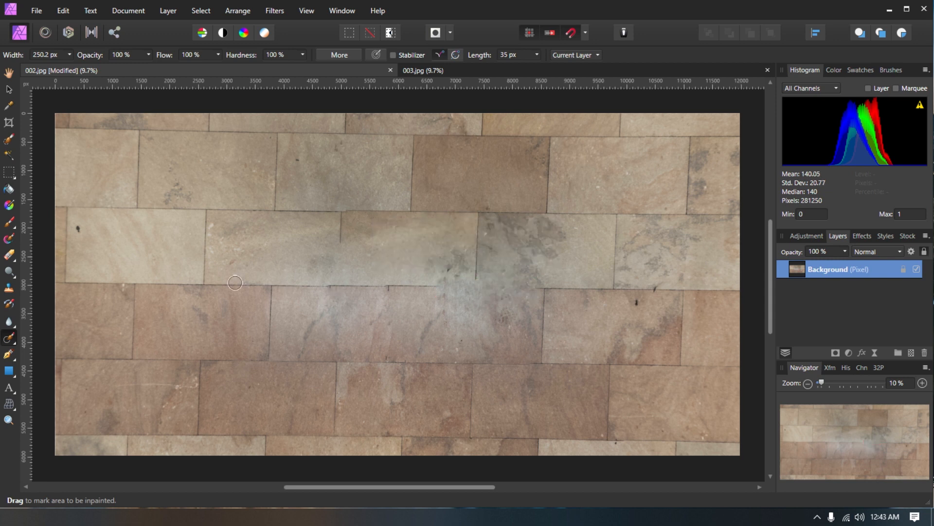
# Step: Try one straight inpainting stroke along the horizontal joint across the retouched tiles, and undo it
pyautogui.click(167, 284)
pyautogui.press('shift')
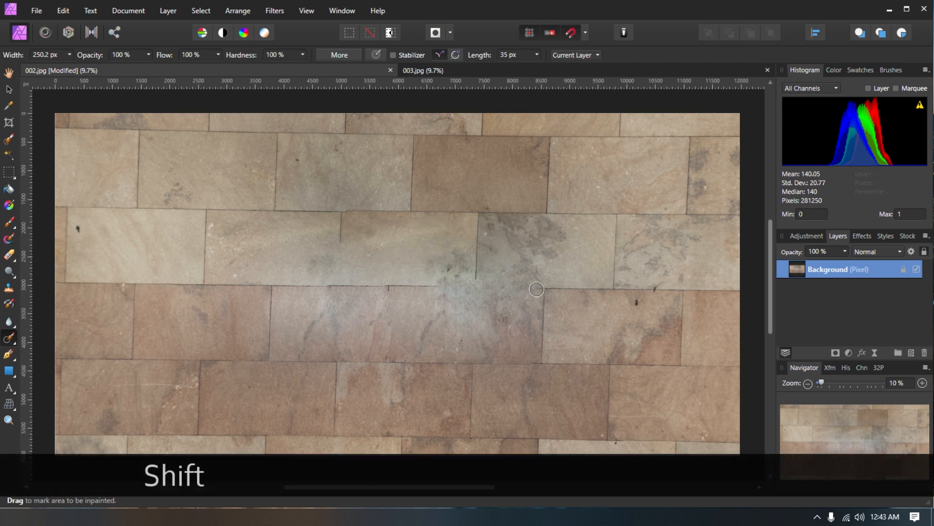
pyautogui.keyDown('shift'); pyautogui.click(536, 289); pyautogui.keyUp('shift')
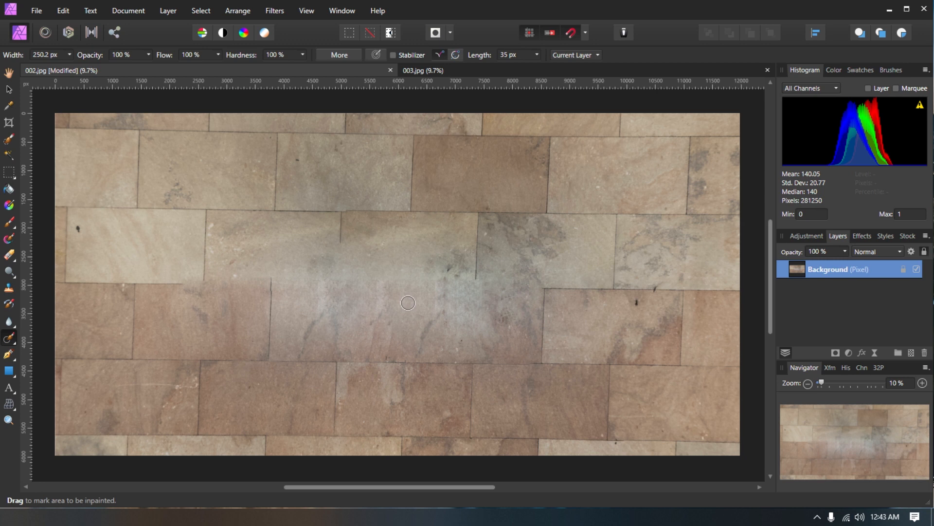
pyautogui.hotkey('ctrl', 'z')
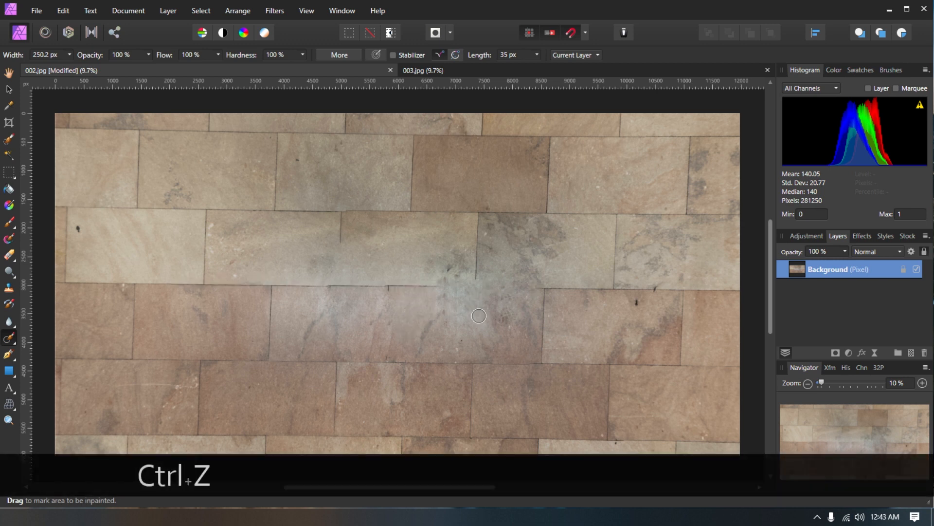
# Step: Complete the lower part of the broken vertical tile joint with the Patch tool, sampling from elsewhere on the floor
pyautogui.click(17, 340)
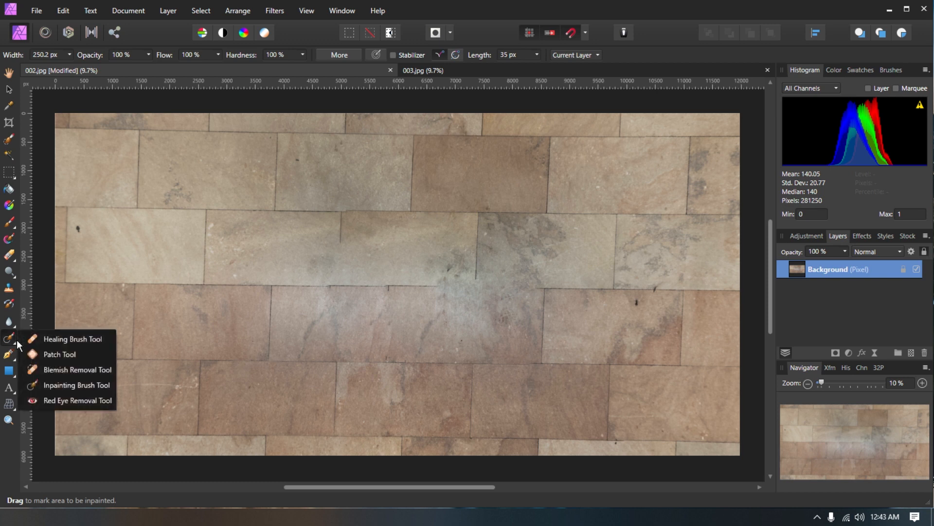
pyautogui.click(50, 355)
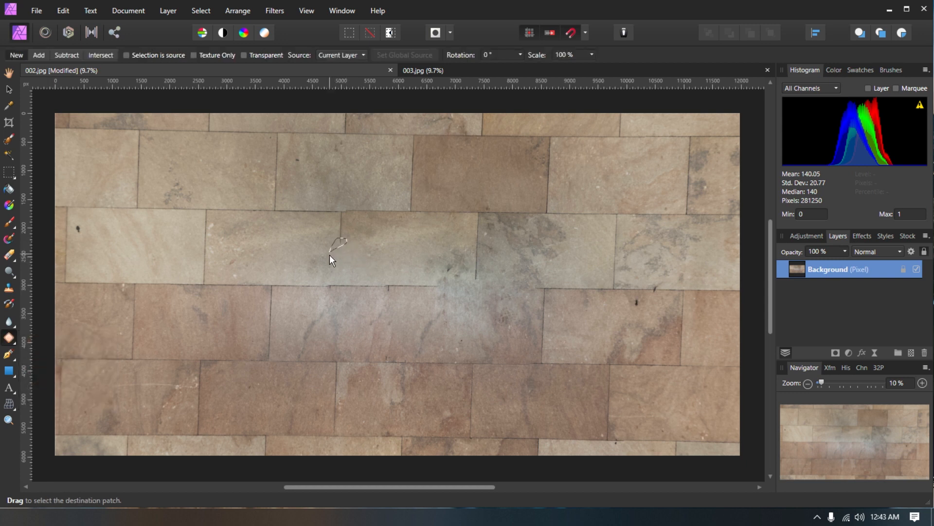
pyautogui.moveTo(334, 284); pyautogui.dragTo(348, 283)
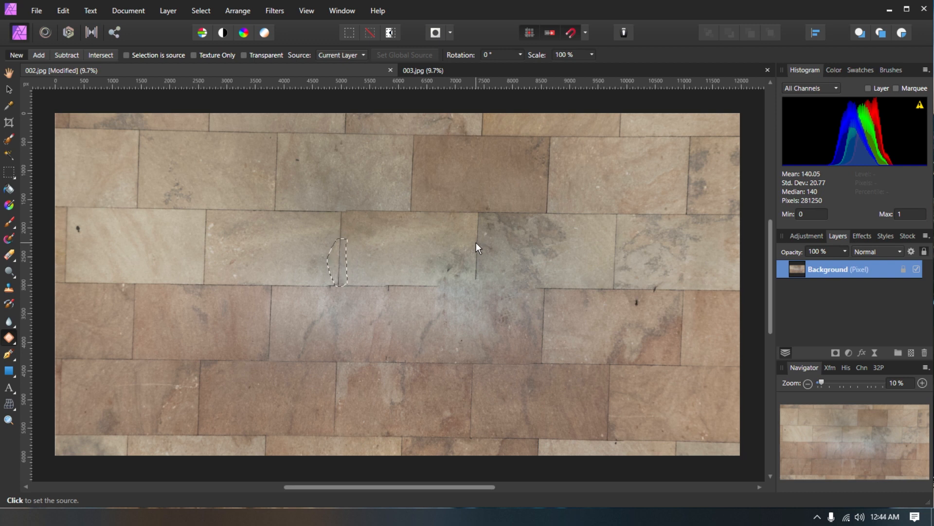
pyautogui.click(459, 317)
pyautogui.click(461, 319)
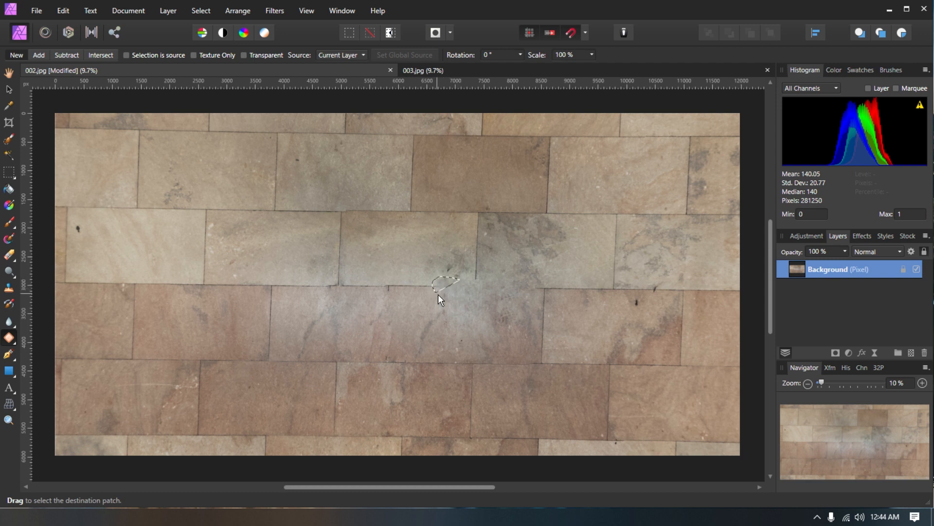
# Step: Patch the missing stretch of the horizontal tile joint using an intact stretch of the same joint as the source
pyautogui.moveTo(484, 303)
pyautogui.mouseDown()
pyautogui.moveTo(542, 288)
pyautogui.moveTo(466, 282)
pyautogui.mouseUp()
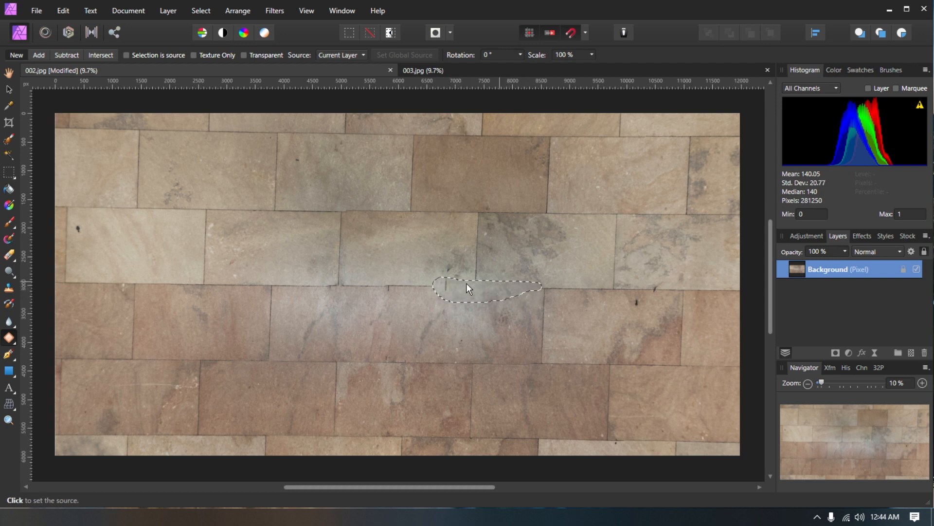
pyautogui.click(241, 288)
pyautogui.click(241, 293)
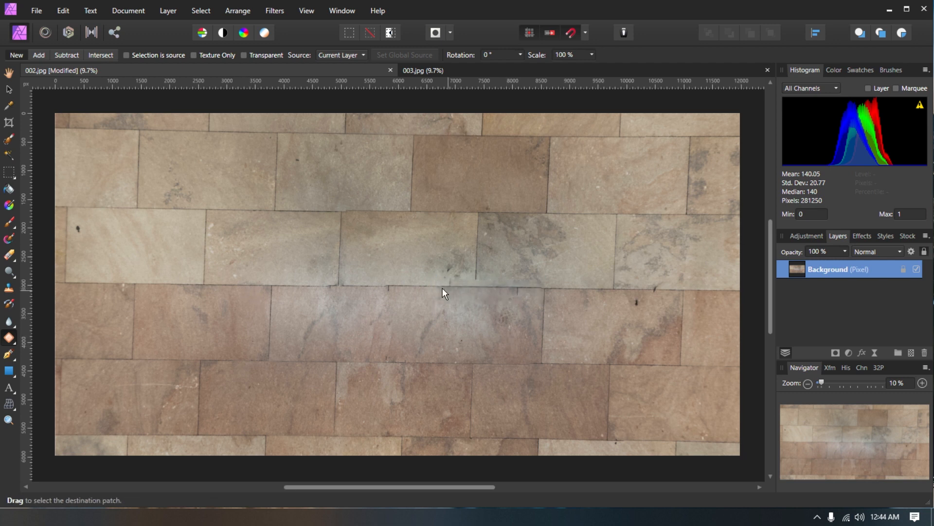
# Step: Inpaint the small leftover marks around the patched horizontal joint, and close 002.jpg without saving
pyautogui.click(9, 337)
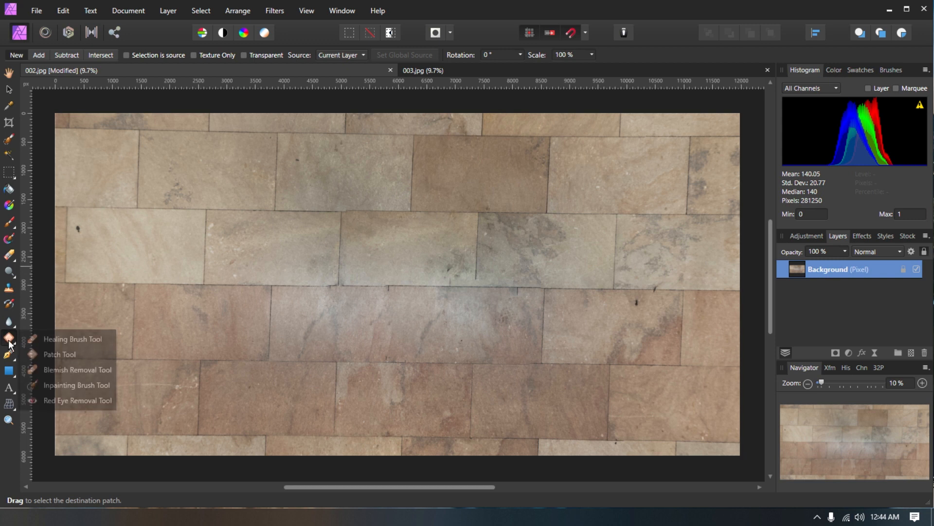
pyautogui.click(29, 388)
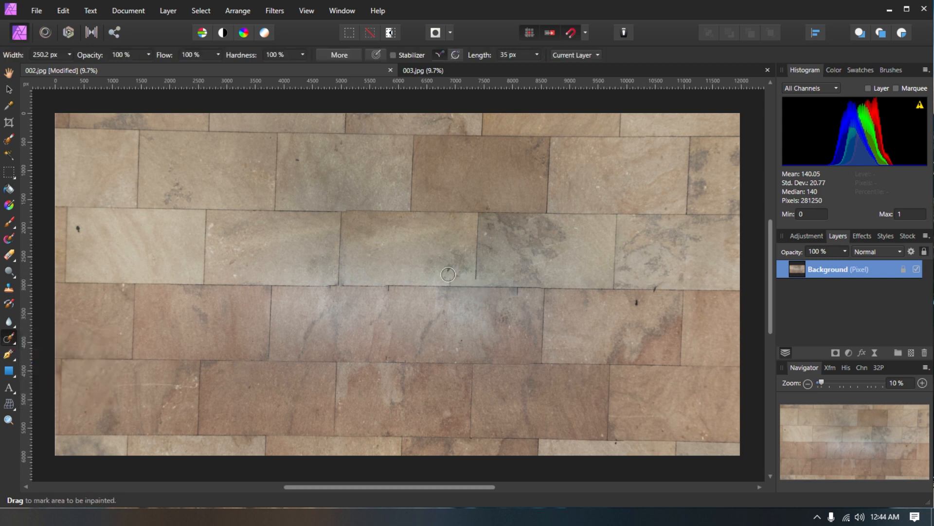
pyautogui.moveTo(449, 278)
pyautogui.mouseDown()
pyautogui.moveTo(485, 316)
pyautogui.moveTo(518, 297)
pyautogui.mouseUp()
pyautogui.click(518, 295)
pyautogui.click(390, 71)
pyautogui.click(470, 267)
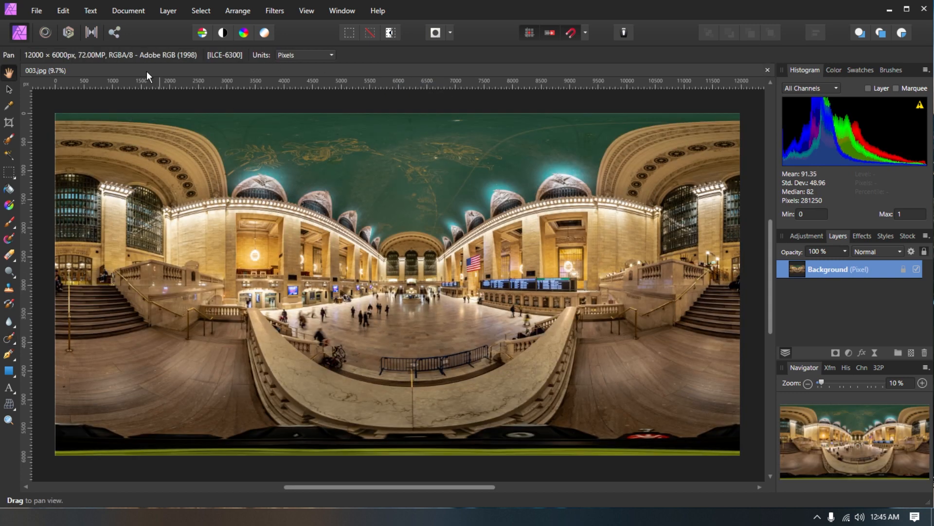
# Step: Apply an equirectangular live projection to 003.jpg and frame the tripod from above with a 47° field of view
pyautogui.click(209, 11)
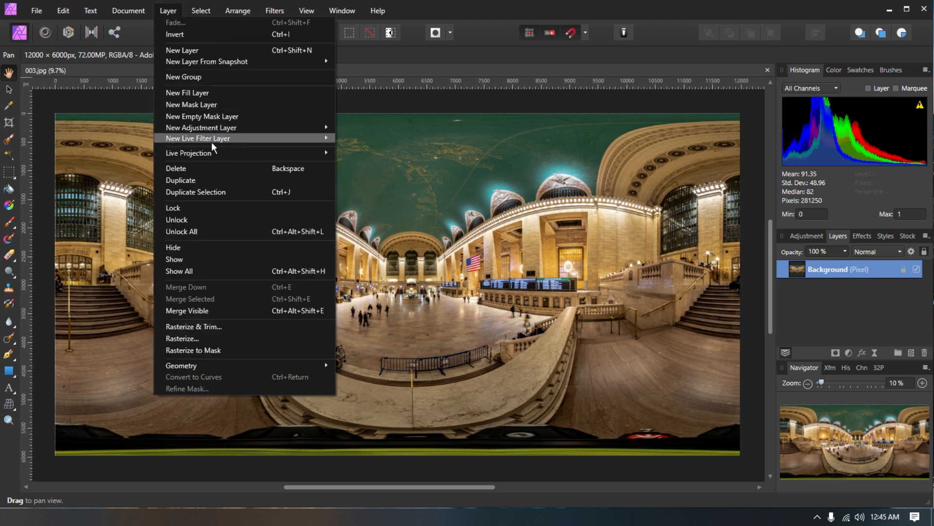
pyautogui.moveTo(216, 153)
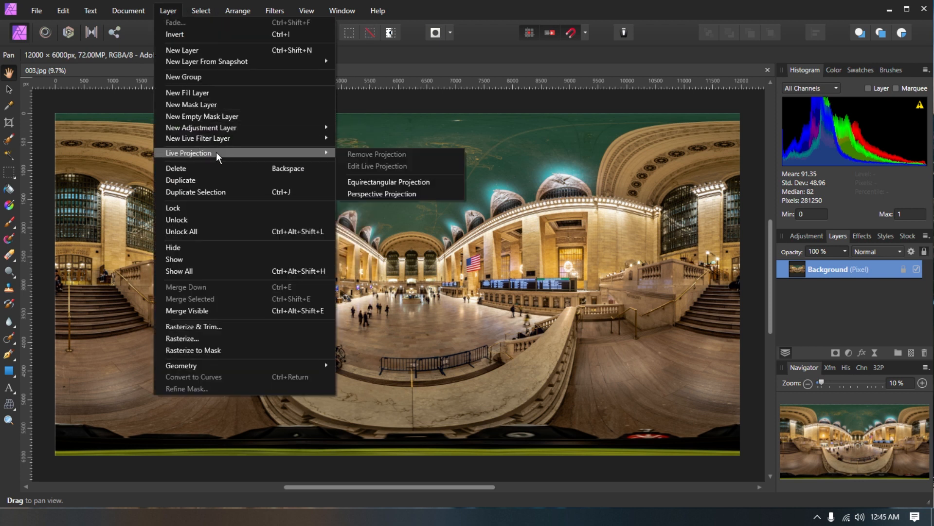
pyautogui.click(377, 181)
pyautogui.moveTo(435, 297); pyautogui.dragTo(446, 470)
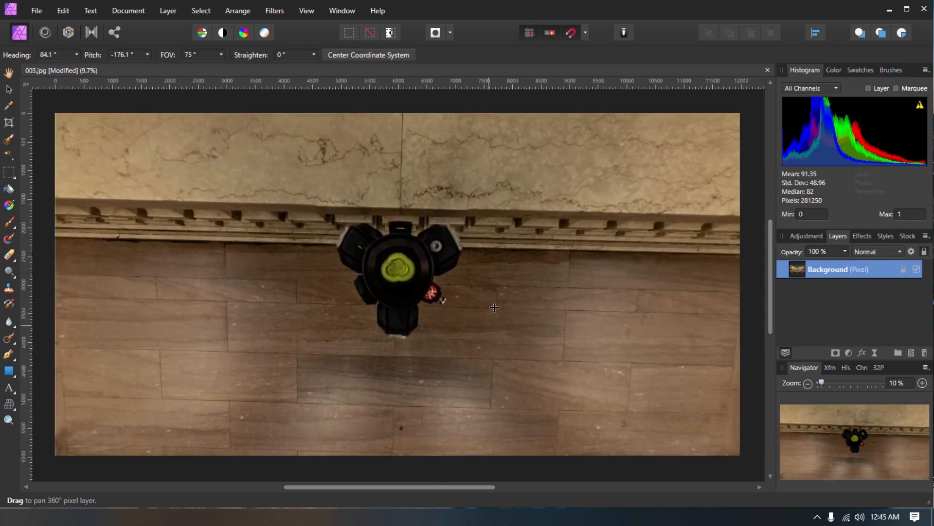
pyautogui.moveTo(439, 342); pyautogui.dragTo(440, 345)
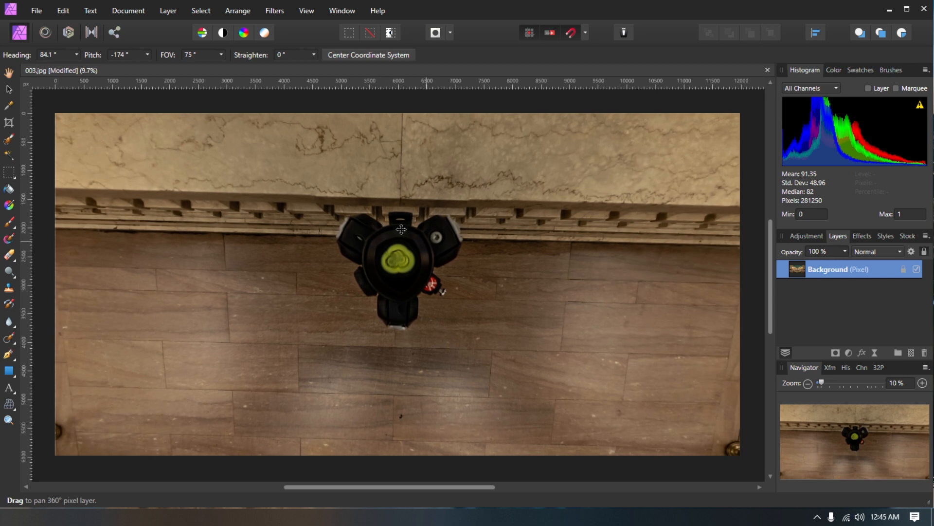
pyautogui.click(220, 55)
pyautogui.moveTo(219, 63); pyautogui.dragTo(186, 88)
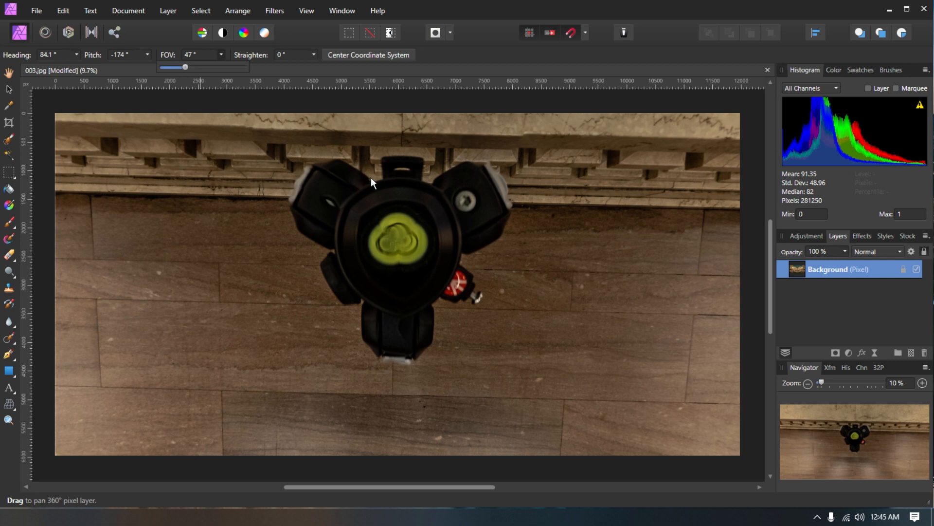
# Step: Remove the tripod from the floor and stone ledge with the Inpainting Brush, enlarging the brush up to 418.2 px
pyautogui.click(8, 337)
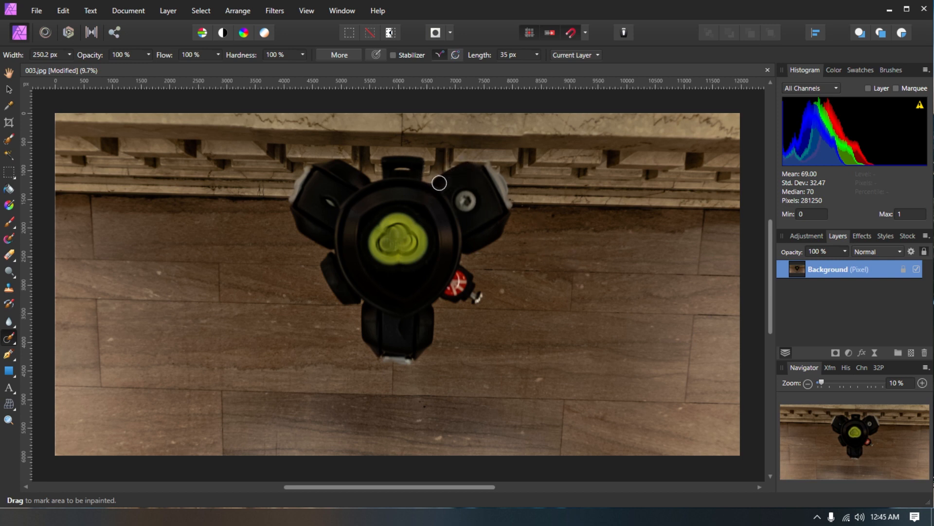
pyautogui.moveTo(439, 182)
pyautogui.mouseDown()
pyautogui.moveTo(460, 164)
pyautogui.moveTo(500, 180)
pyautogui.moveTo(495, 237)
pyautogui.moveTo(458, 248)
pyautogui.moveTo(454, 261)
pyautogui.mouseUp()
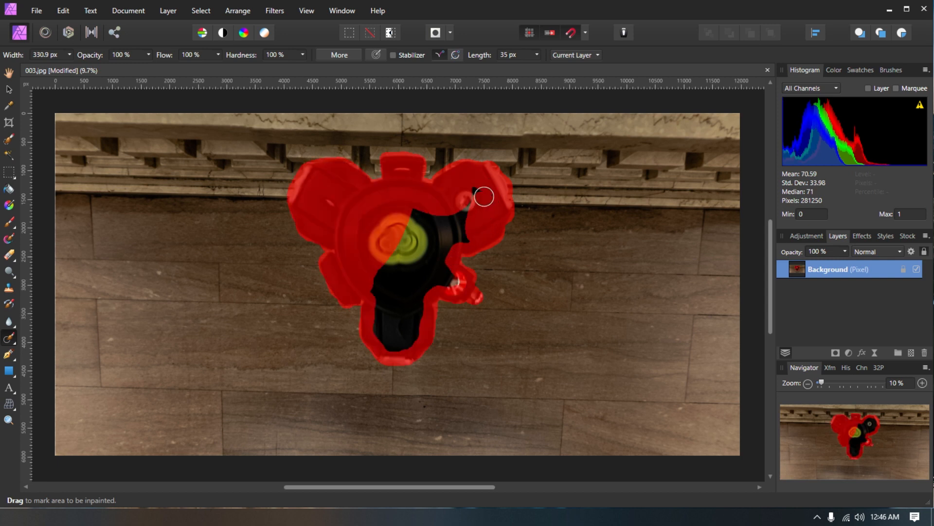
pyautogui.moveTo(482, 196)
pyautogui.mouseDown()
pyautogui.moveTo(460, 238)
pyautogui.moveTo(465, 207)
pyautogui.moveTo(441, 248)
pyautogui.moveTo(453, 283)
pyautogui.moveTo(440, 278)
pyautogui.moveTo(448, 206)
pyautogui.moveTo(414, 242)
pyautogui.moveTo(430, 204)
pyautogui.moveTo(406, 240)
pyautogui.moveTo(413, 218)
pyautogui.moveTo(404, 265)
pyautogui.moveTo(407, 233)
pyautogui.moveTo(376, 293)
pyautogui.moveTo(385, 272)
pyautogui.moveTo(390, 312)
pyautogui.moveTo(413, 263)
pyautogui.moveTo(403, 294)
pyautogui.moveTo(425, 271)
pyautogui.moveTo(394, 313)
pyautogui.moveTo(399, 321)
pyautogui.moveTo(407, 304)
pyautogui.moveTo(397, 343)
pyautogui.moveTo(385, 324)
pyautogui.moveTo(393, 293)
pyautogui.mouseUp()
pyautogui.press(']')
pyautogui.press(']')
pyautogui.press(']')
pyautogui.press(']')
pyautogui.press('[')
pyautogui.press('[')
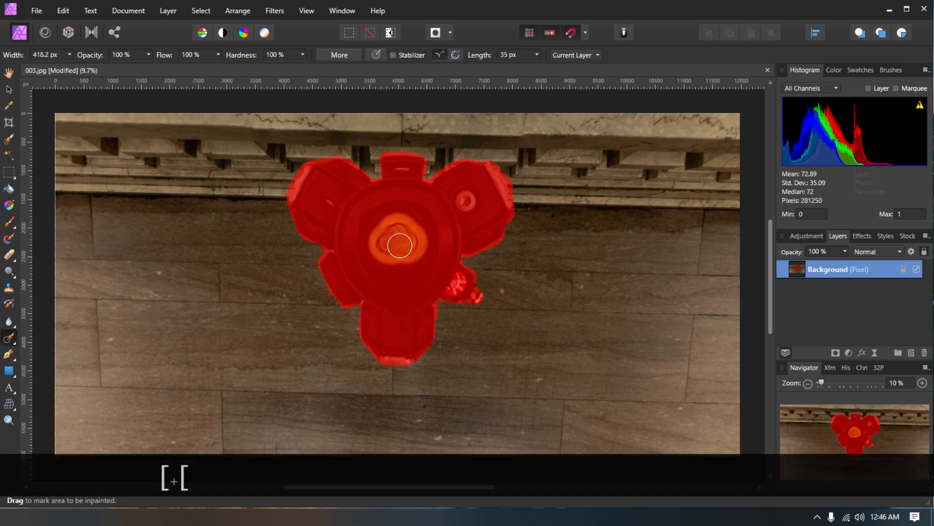
pyautogui.click(399, 245)
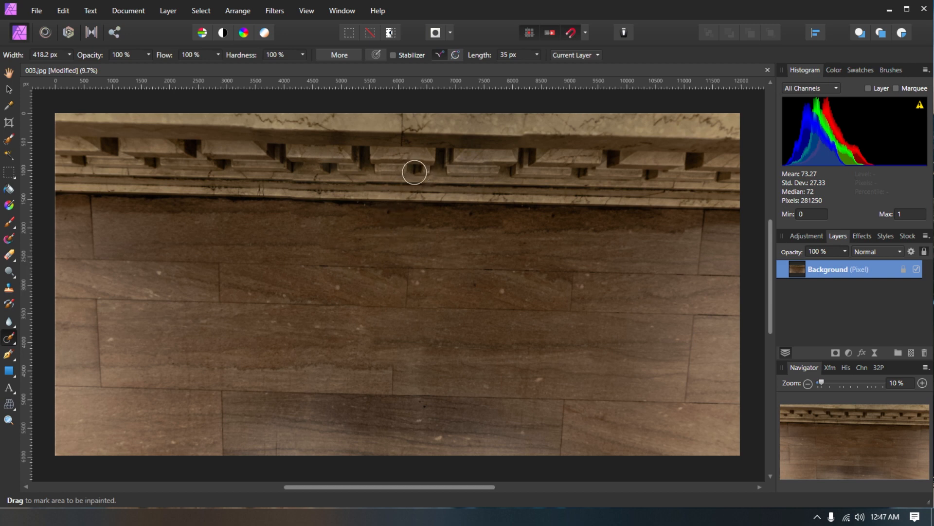
# Step: Patch the distorted block of the stone ledge with the Patch Tool, using the intact neighbouring block as the source
pyautogui.click(10, 339)
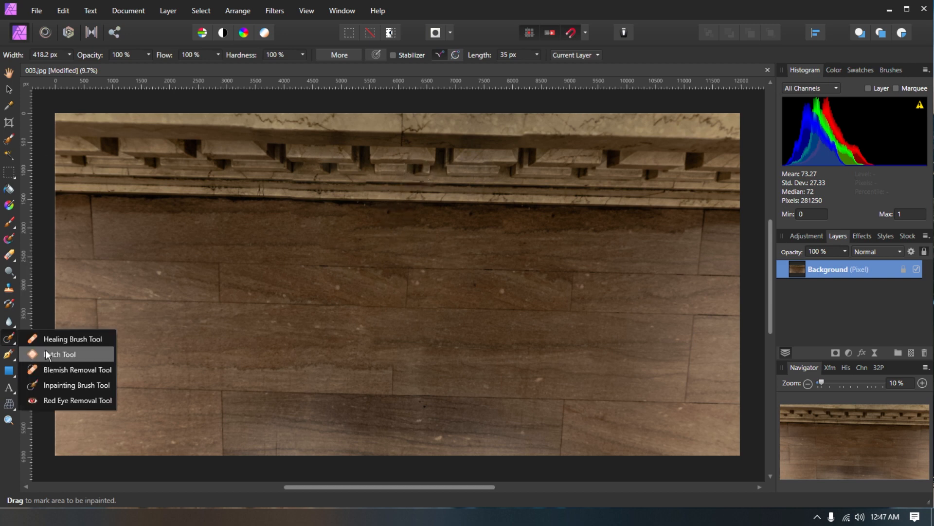
pyautogui.click(45, 350)
pyautogui.moveTo(423, 177)
pyautogui.mouseDown()
pyautogui.moveTo(427, 158)
pyautogui.moveTo(426, 180)
pyautogui.moveTo(397, 158)
pyautogui.mouseUp()
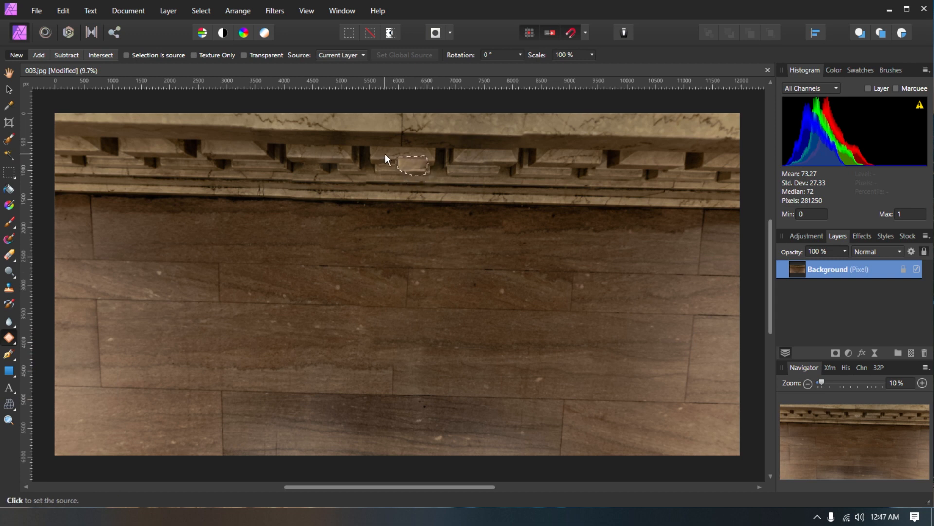
pyautogui.click(482, 167)
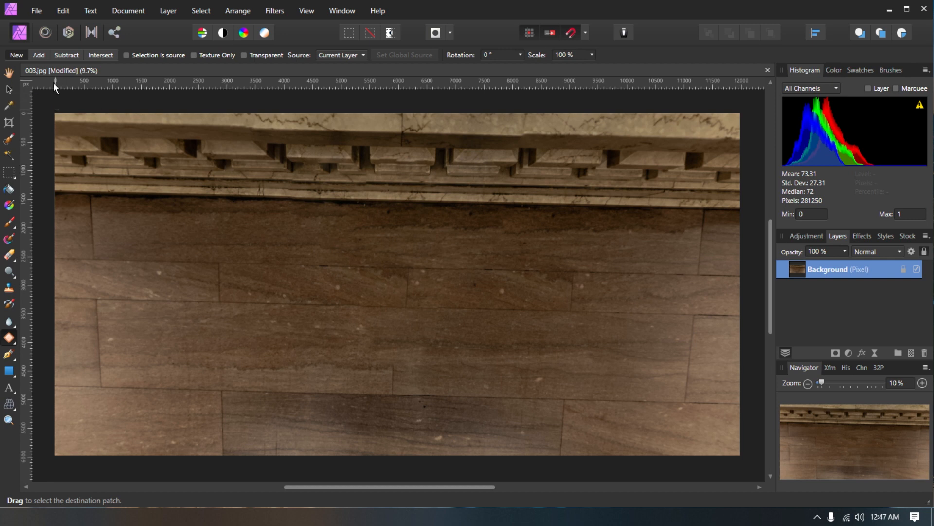
# Step: Edit the live projection to look around the hall, and remove the projection from the Background layer
pyautogui.click(9, 90)
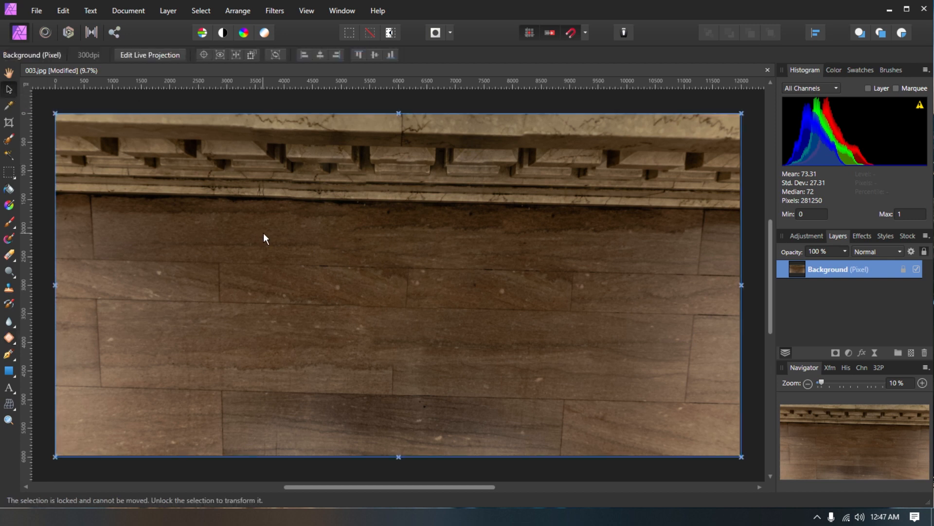
pyautogui.click(163, 54)
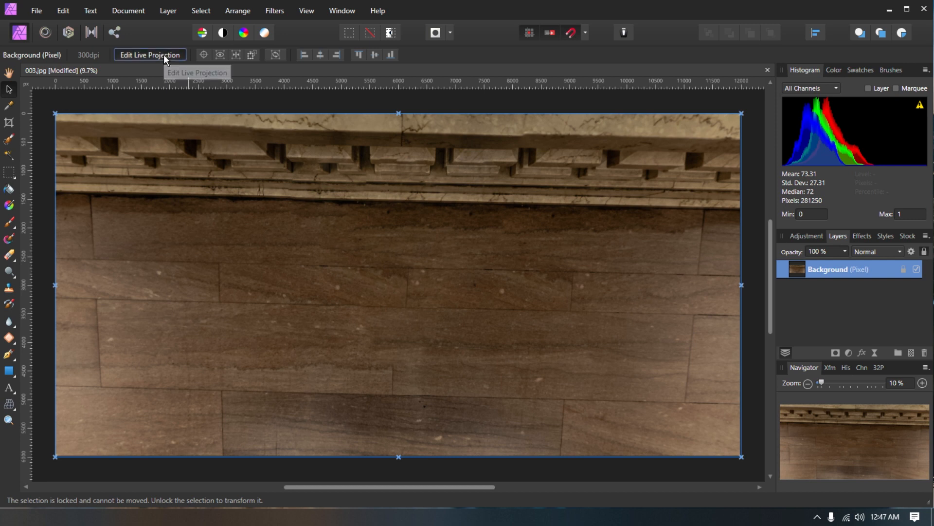
pyautogui.moveTo(318, 262); pyautogui.dragTo(195, 117)
pyautogui.click(159, 11)
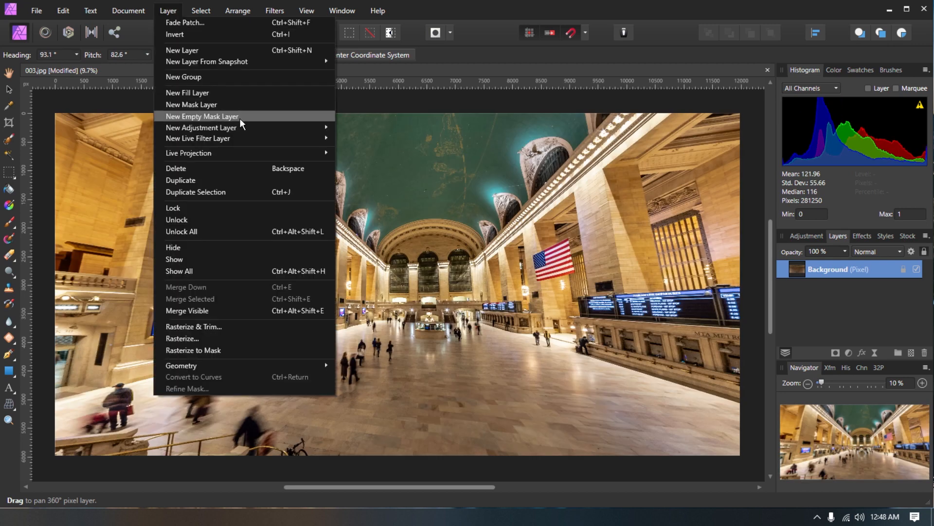
pyautogui.moveTo(252, 153)
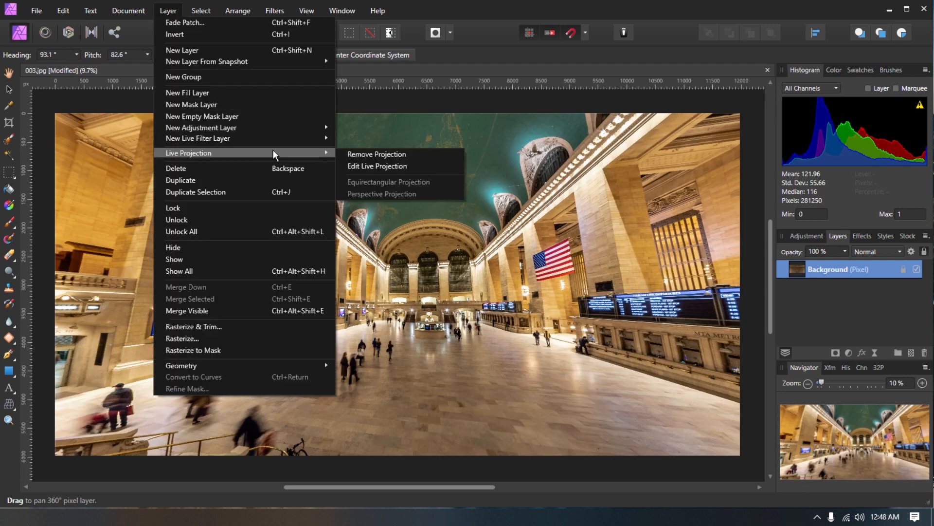
pyautogui.click(362, 154)
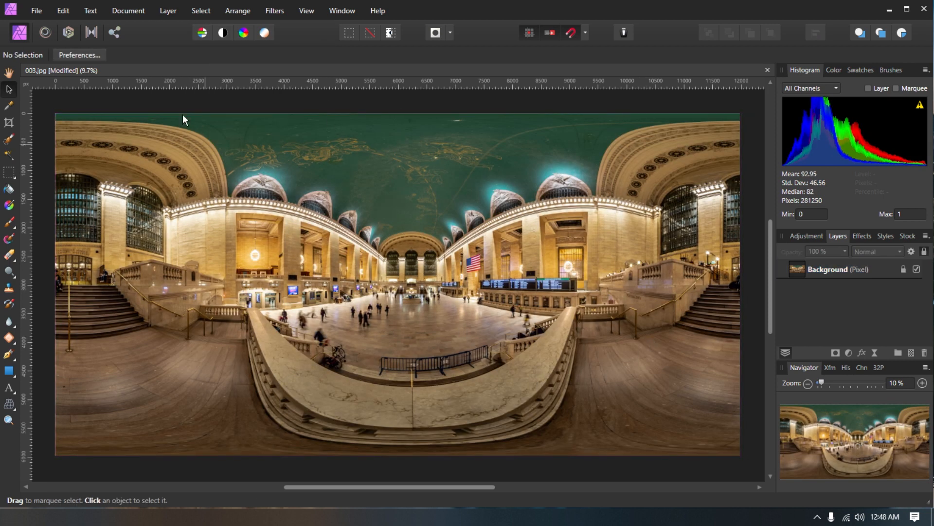
# Step: Open the export settings for 003.jpg and review the TIFF presets, keeping TIFF RGB 16-bit
pyautogui.click(37, 10)
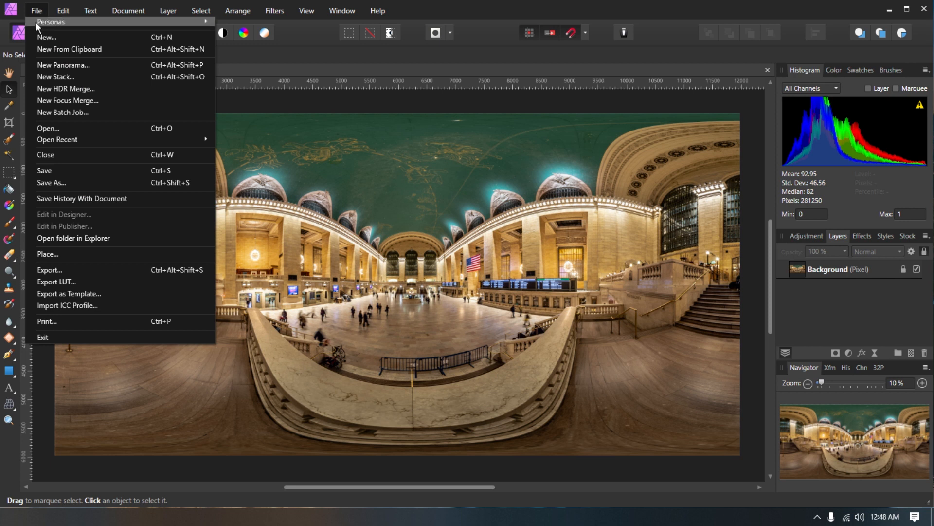
pyautogui.click(80, 272)
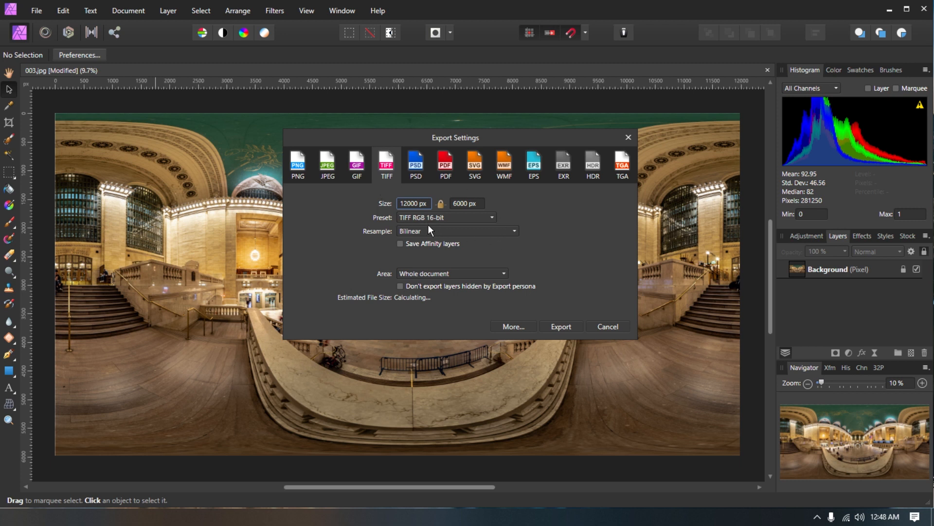
pyautogui.click(476, 217)
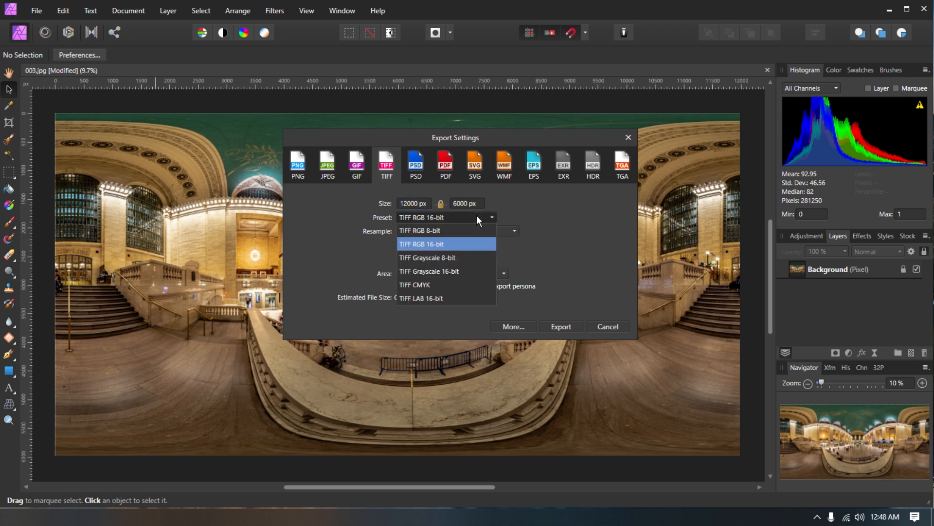
pyautogui.click(501, 241)
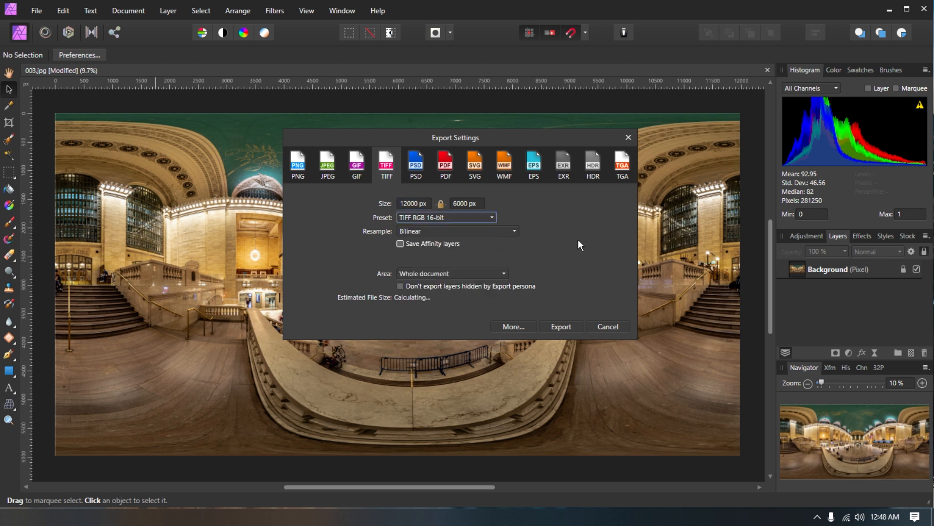
# Step: Review the ICC profile choices in the additional TIFF export settings, and switch the export format to JPEG
pyautogui.click(524, 325)
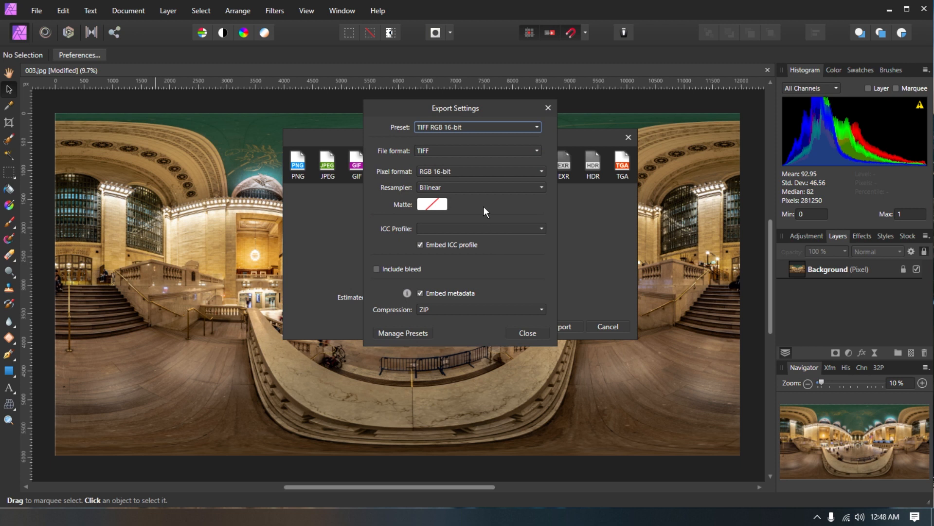
pyautogui.click(492, 228)
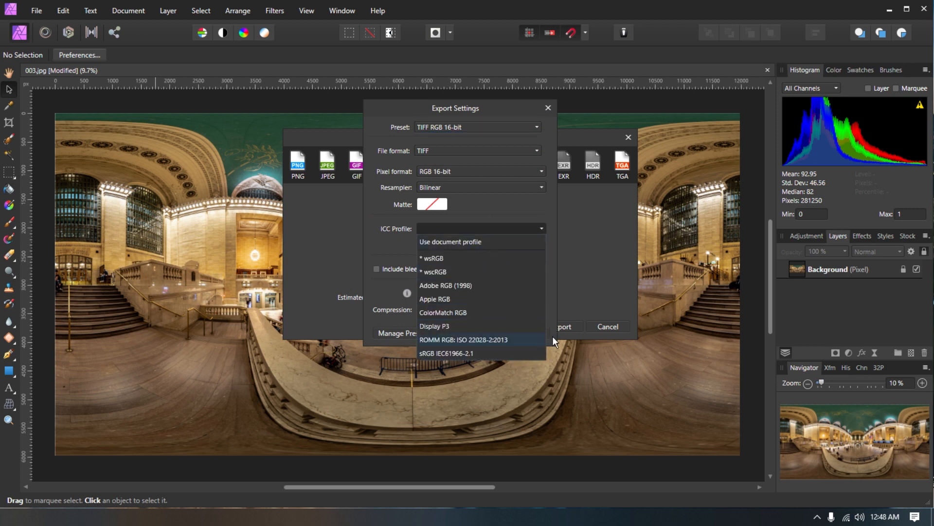
pyautogui.click(591, 261)
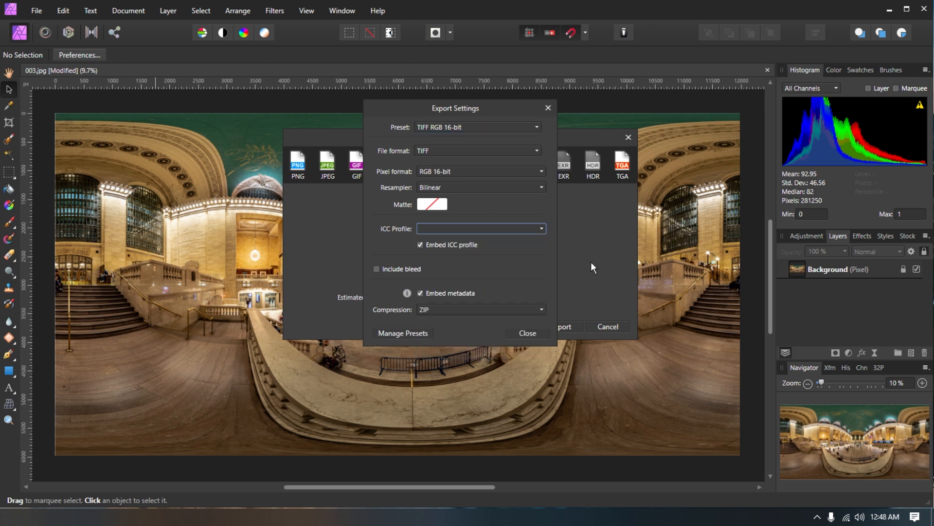
pyautogui.click(528, 333)
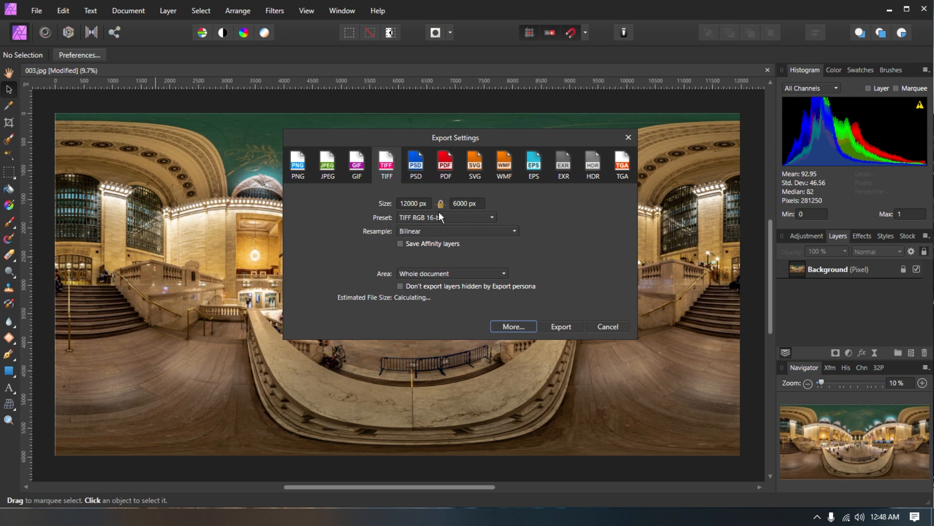
pyautogui.click(328, 168)
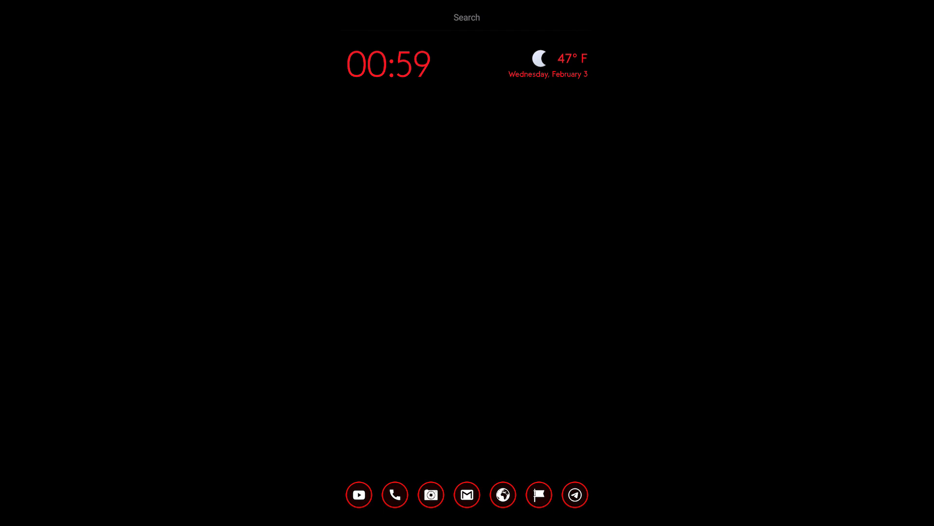
# Step: Switch to TouchRetouch on the phone and open the mangrove panorama from the Drive folder Ejercicio Eliminación de Trípode
pyautogui.hscroll(5, 467, 292)
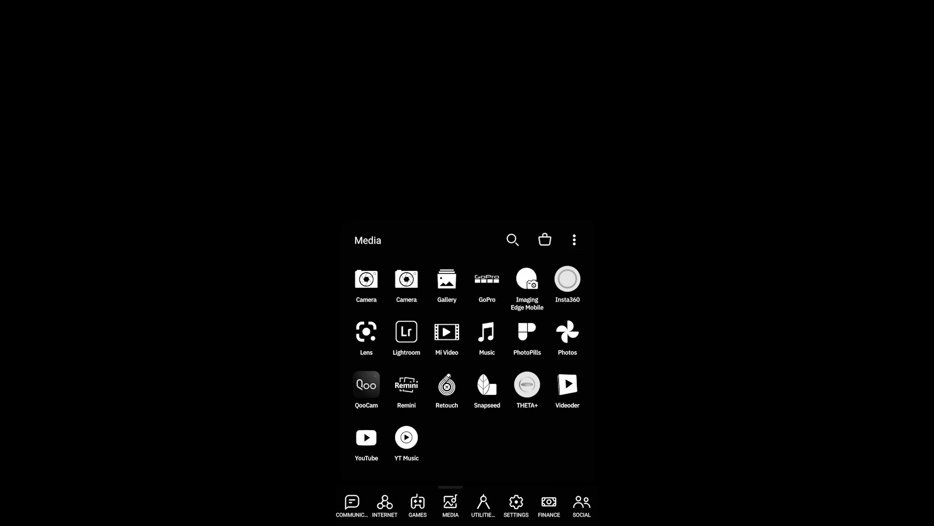
pyautogui.click(446, 384)
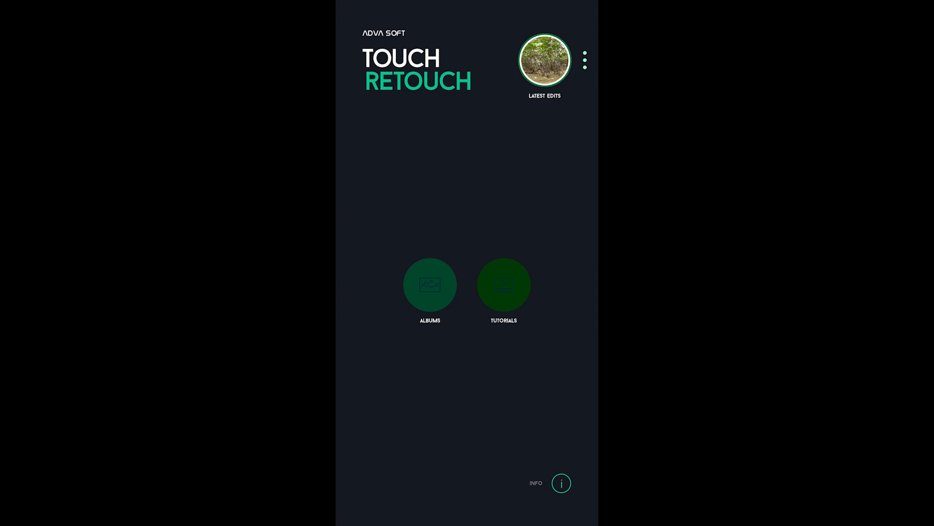
pyautogui.click(430, 285)
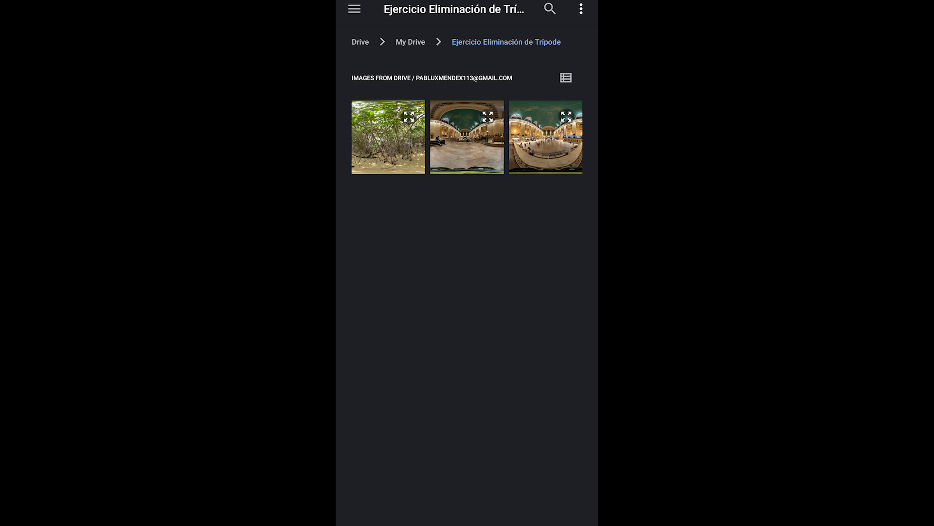
pyautogui.click(388, 138)
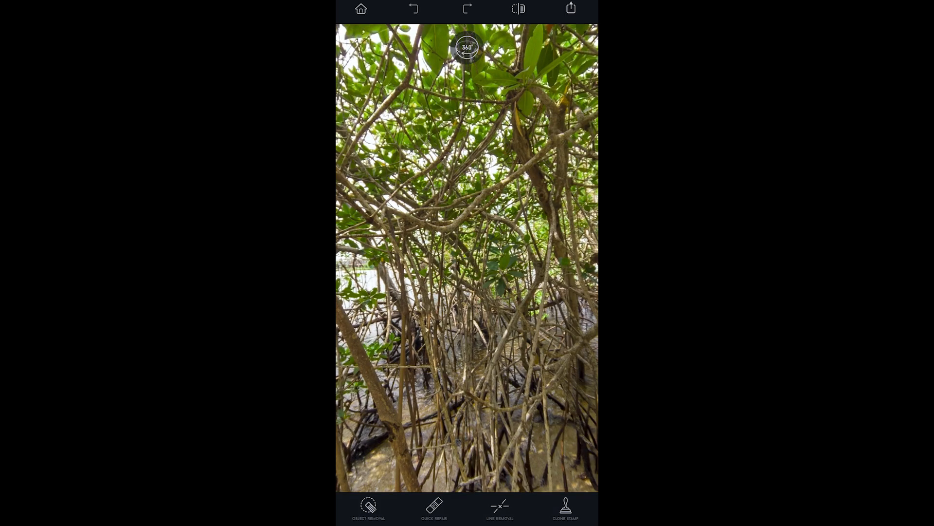
# Step: Remove the tripod and its shadow from the sand with the Quick Repair brush
pyautogui.moveTo(467, 370); pyautogui.dragTo(372, 127)
pyautogui.moveTo(512, 379); pyautogui.dragTo(368, 221)
pyautogui.moveTo(467, 277); pyautogui.dragTo(471, 249)
pyautogui.scroll(5, 467, 257)
pyautogui.moveTo(423, 258); pyautogui.dragTo(528, 257)
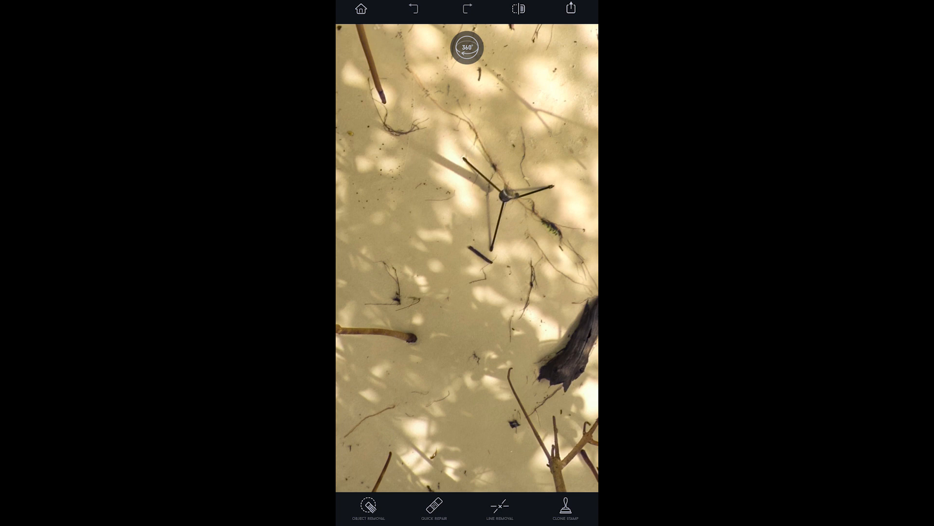
pyautogui.click(434, 506)
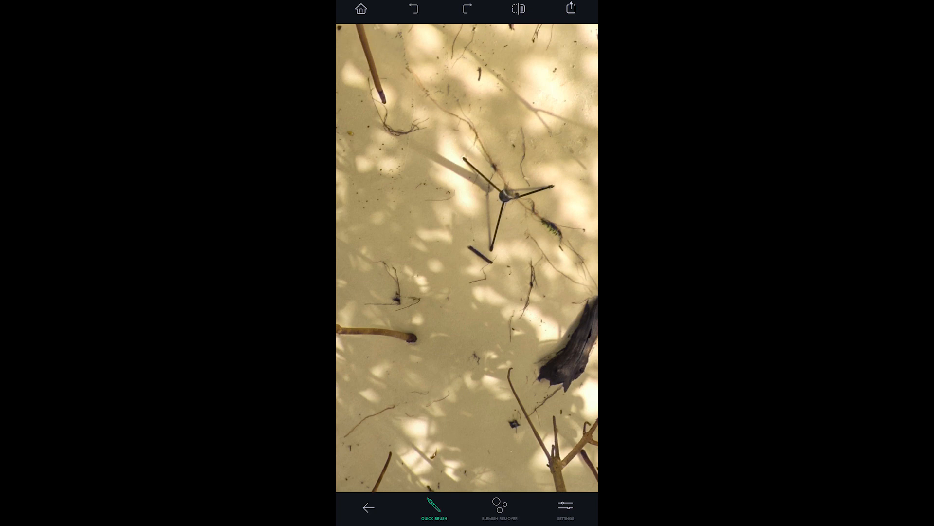
pyautogui.moveTo(494, 248)
pyautogui.mouseDown()
pyautogui.moveTo(506, 198)
pyautogui.moveTo(494, 238)
pyautogui.moveTo(504, 197)
pyautogui.moveTo(470, 166)
pyautogui.moveTo(506, 195)
pyautogui.moveTo(551, 186)
pyautogui.moveTo(506, 195)
pyautogui.moveTo(438, 147)
pyautogui.mouseUp()
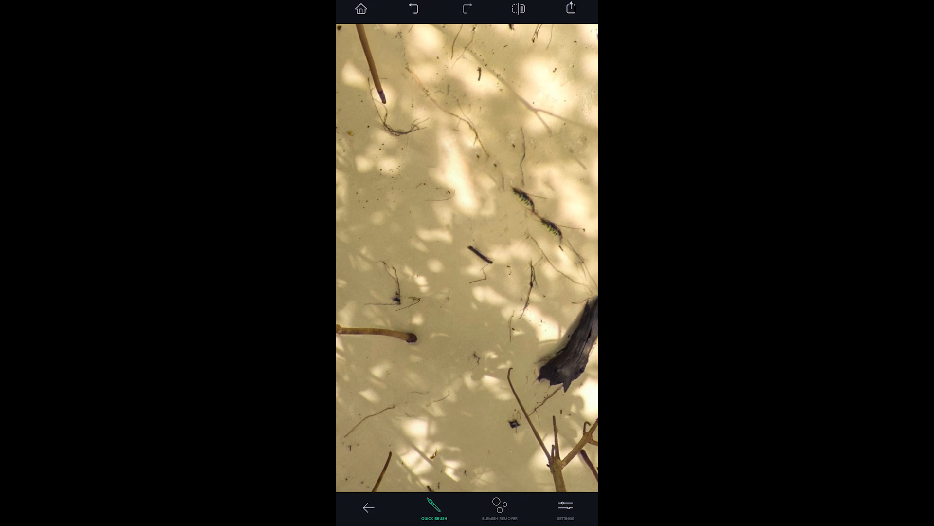
pyautogui.scroll(-4, 467, 257)
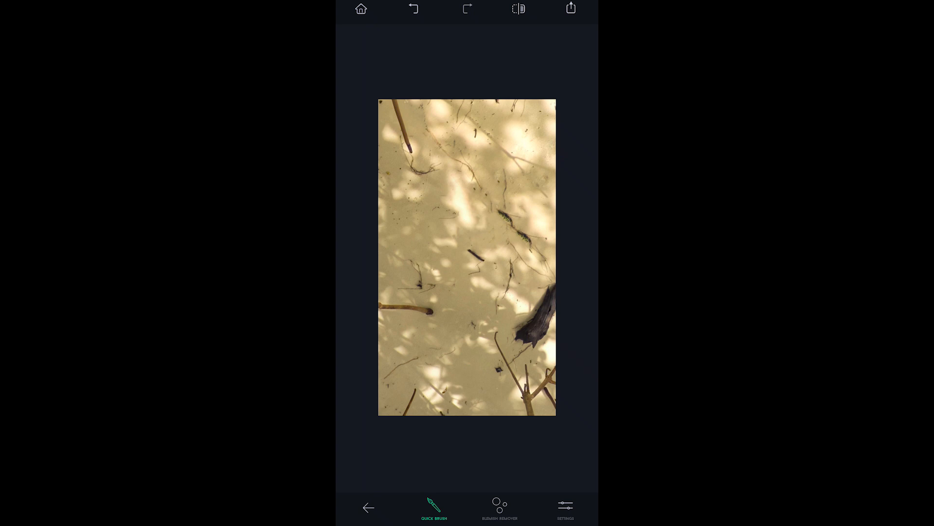
pyautogui.click(368, 507)
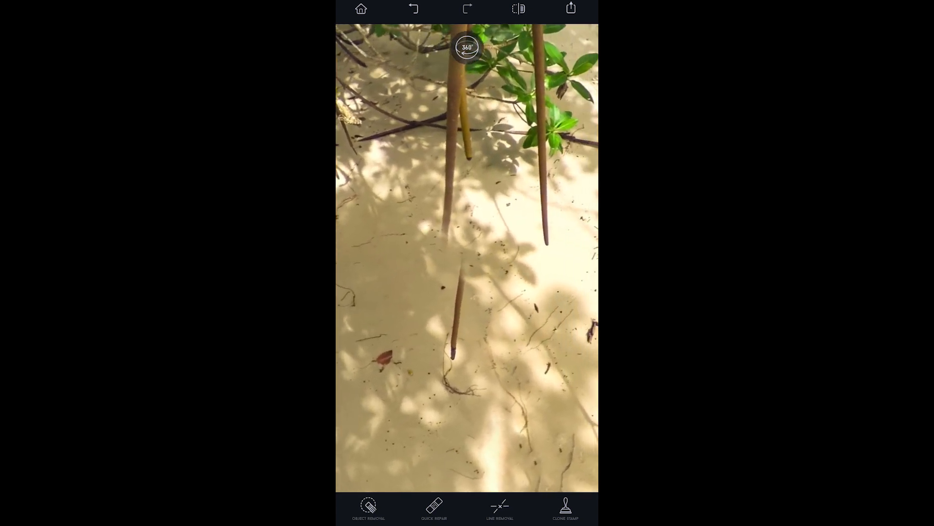
# Step: Remove the detached piece of hanging root above the sand with the Quick Repair brush
pyautogui.click(434, 506)
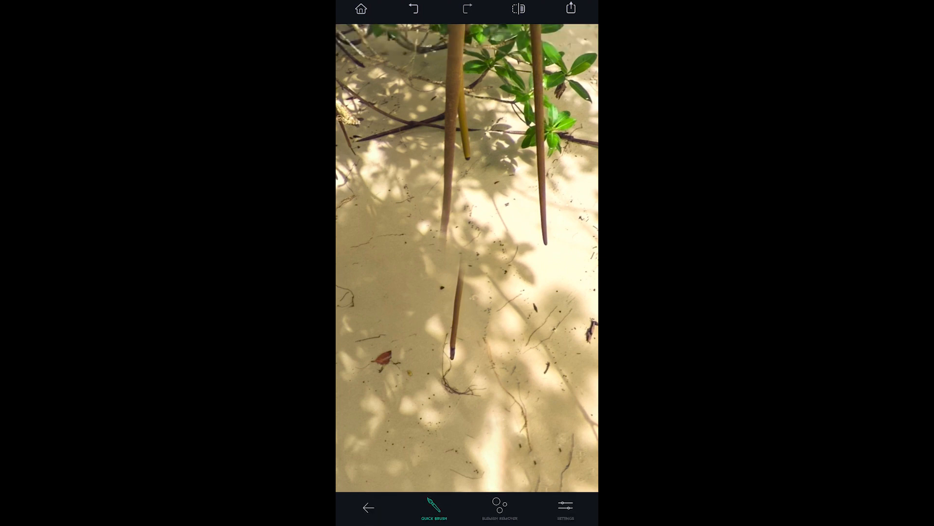
pyautogui.moveTo(467, 267); pyautogui.dragTo(452, 359)
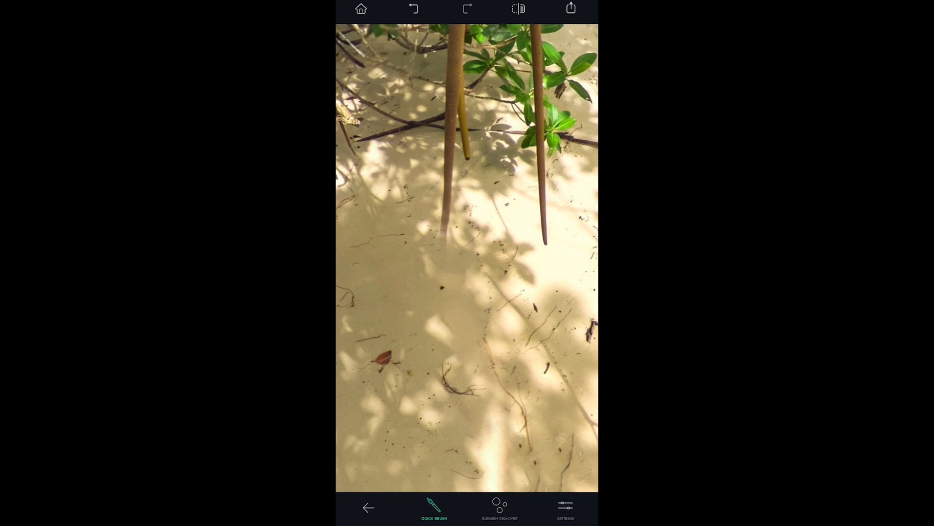
pyautogui.click(368, 507)
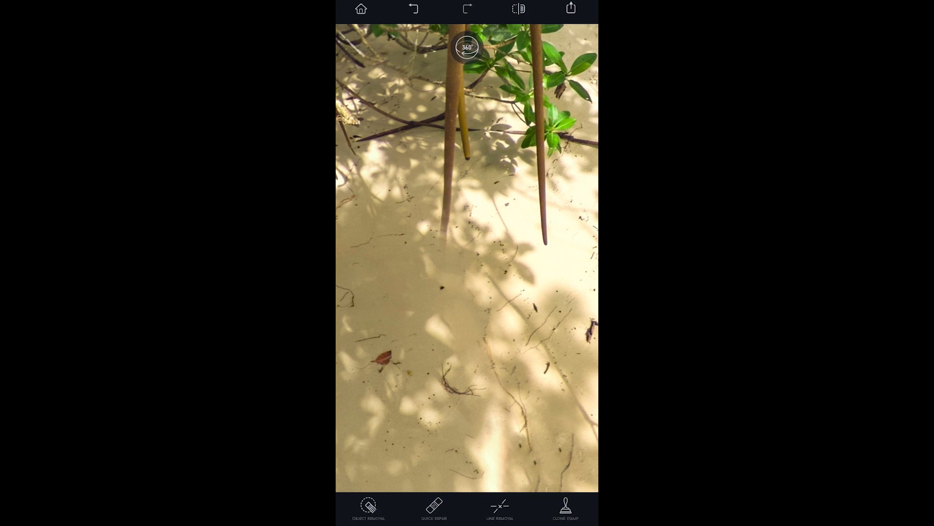
# Step: Check the retouched sand in the 360° view and save the mangrove panorama as a copy
pyautogui.moveTo(487, 341); pyautogui.dragTo(407, 403)
pyautogui.scroll(-5, 468, 258)
pyautogui.moveTo(457, 195); pyautogui.dragTo(422, 180)
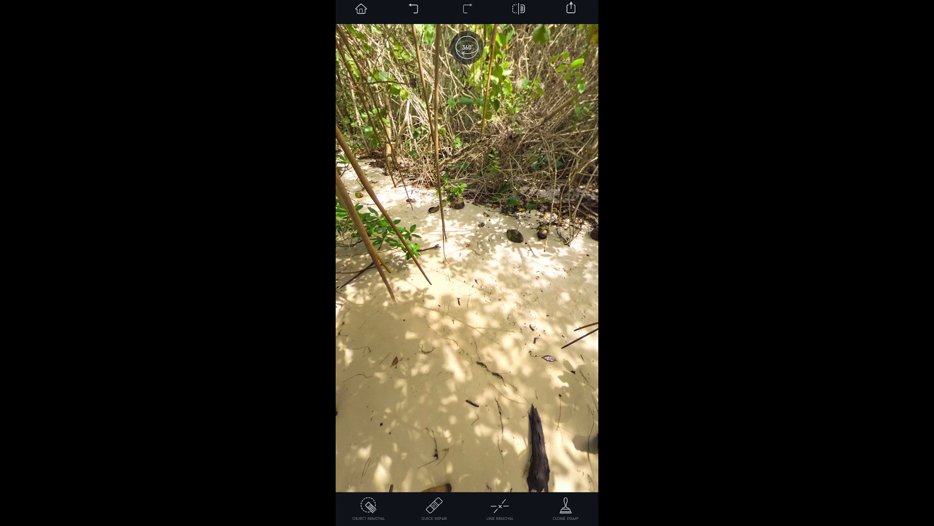
pyautogui.click(571, 8)
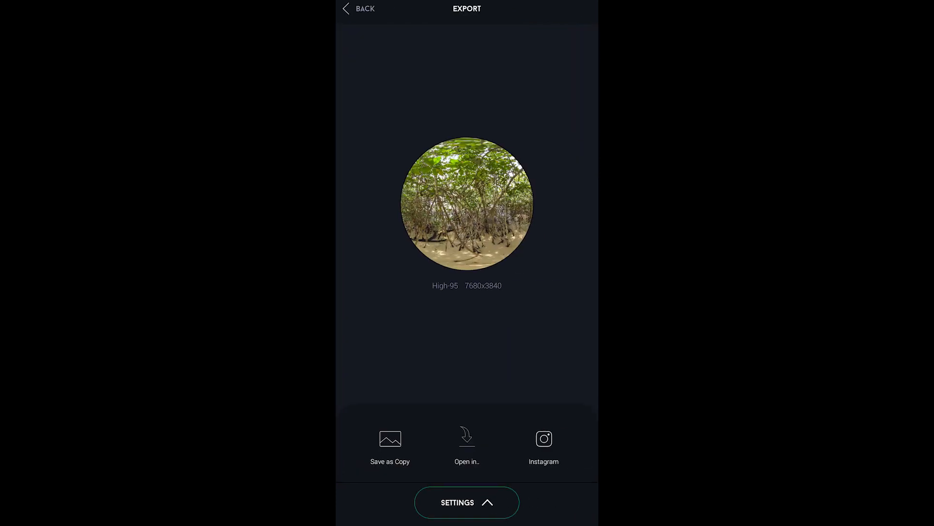
pyautogui.click(390, 446)
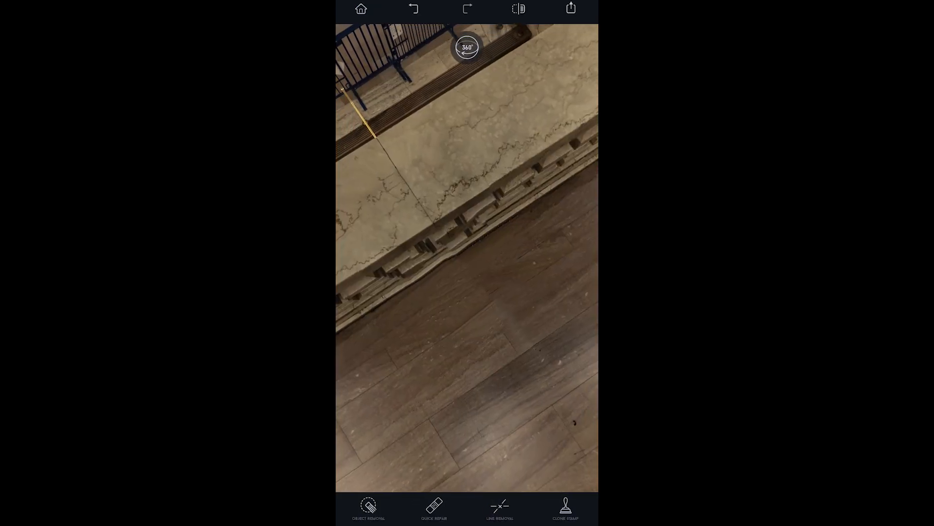
# Step: Inspect the retouched stone ledge and floor of the station panorama in the 360° view
pyautogui.scroll(5, 468, 258)
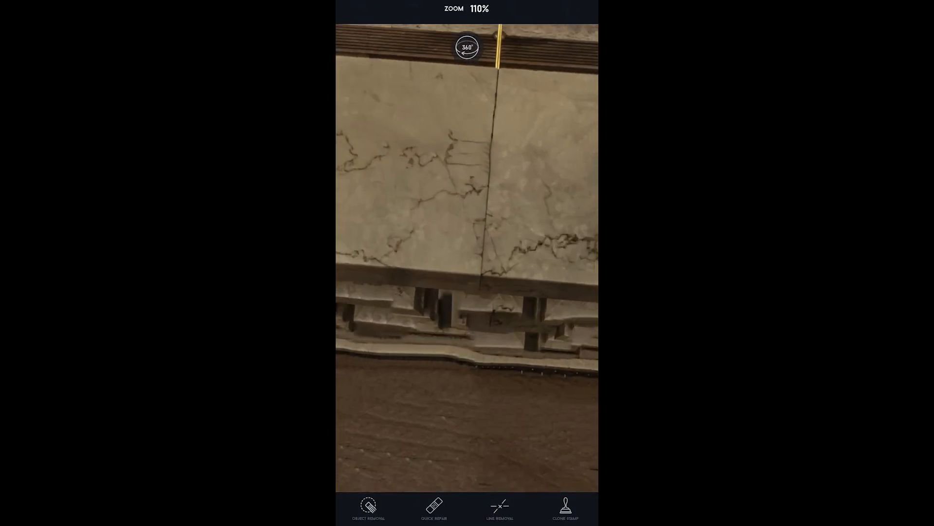
pyautogui.scroll(-5, 467, 257)
pyautogui.moveTo(480, 177); pyautogui.dragTo(465, 363)
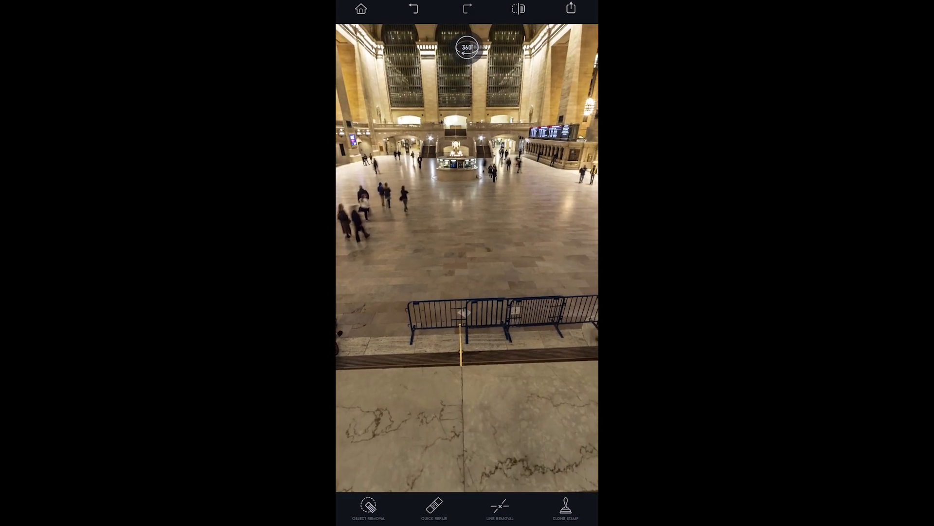